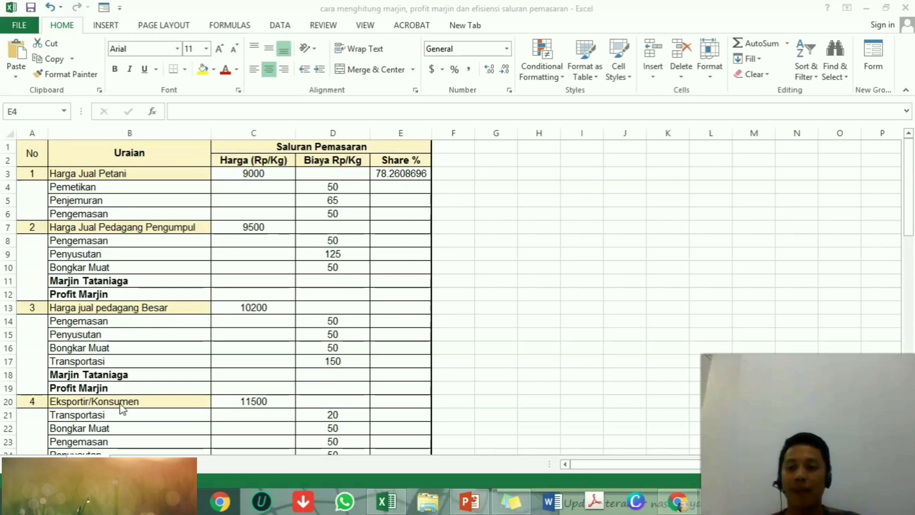
Clear the existing share value for Harga Jual Petani in cell E3.
{"action": "left_click", "coordinate": [281, 174]}
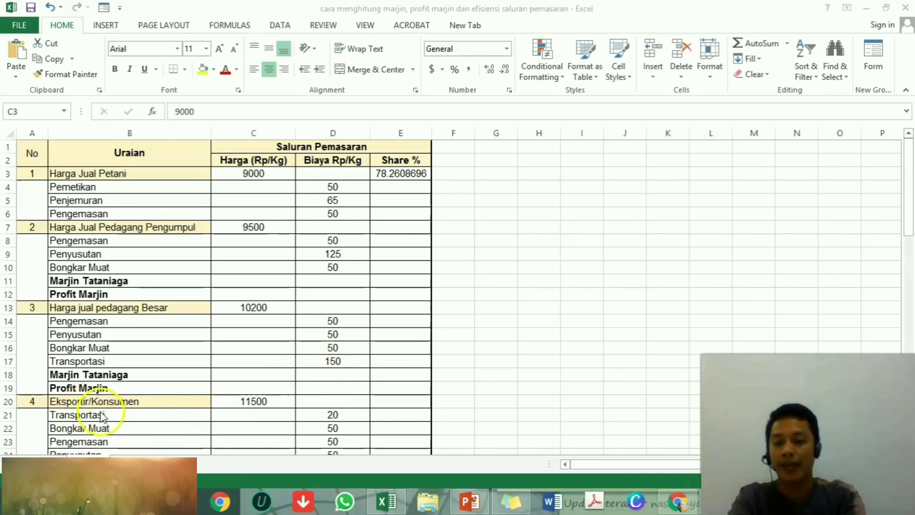
{"action": "left_click", "coordinate": [395, 173]}
{"action": "key", "text": "Delete"}
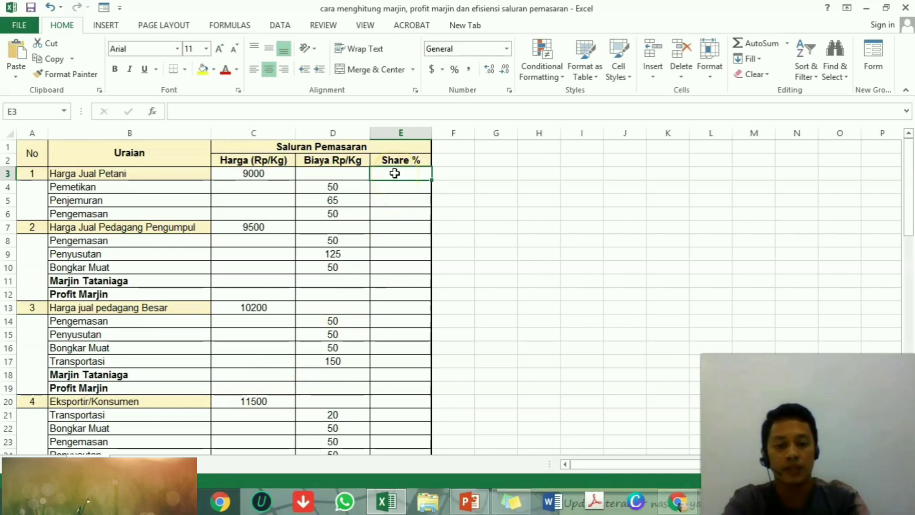
Calculate the Harga Jual Petani share in E3 with the formula =(C3/C20)*100.
{"action": "type", "text": "="}
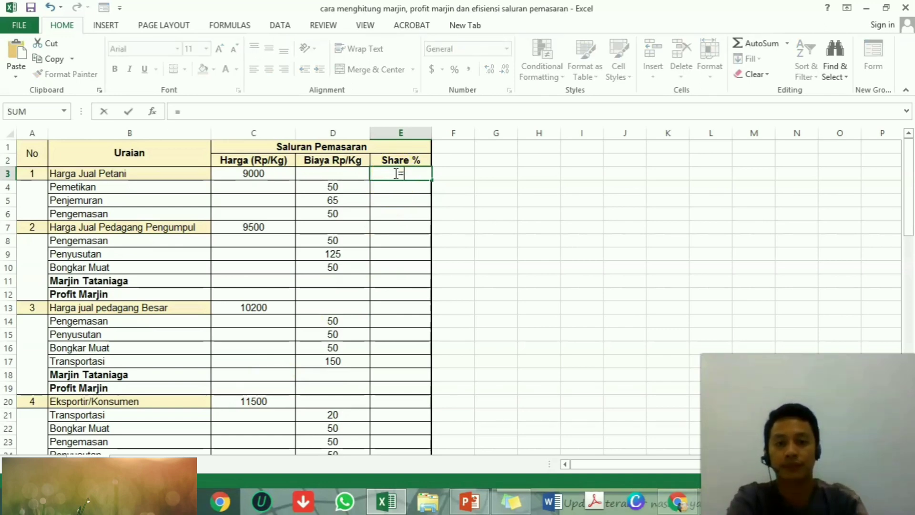
{"action": "left_click", "coordinate": [272, 174]}
{"action": "type", "text": "/"}
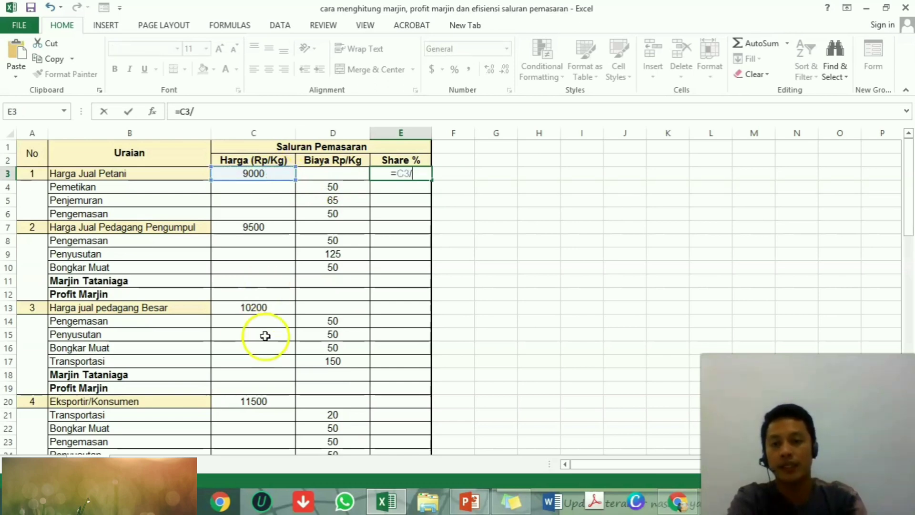
{"action": "left_click", "coordinate": [260, 402]}
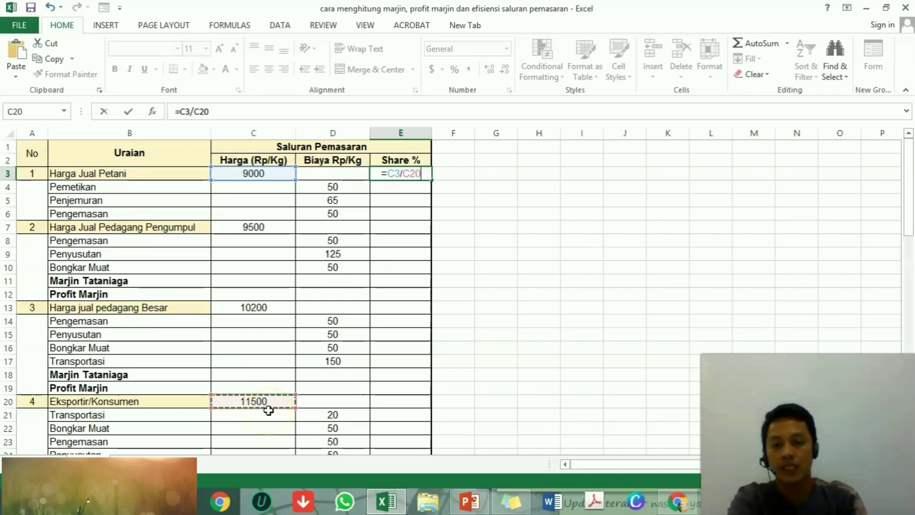
{"action": "left_click", "coordinate": [389, 173]}
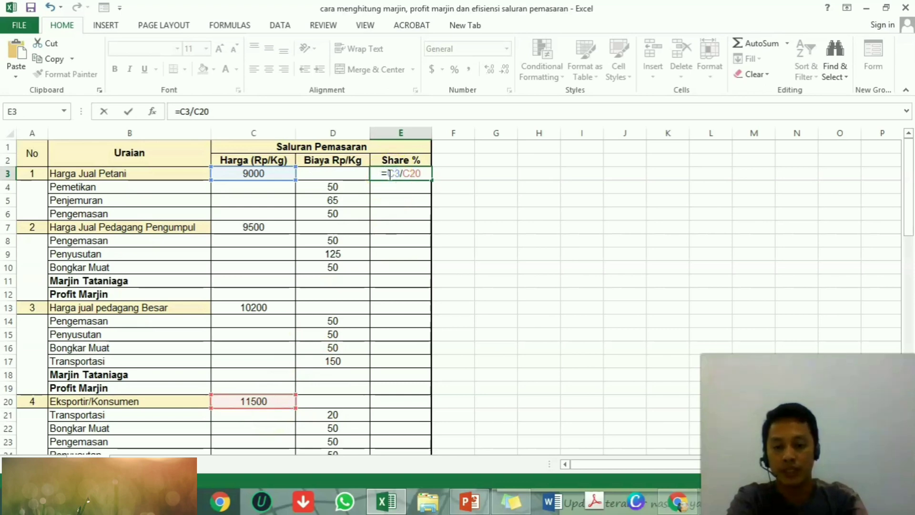
{"action": "type", "text": "("}
{"action": "left_click", "coordinate": [424, 174]}
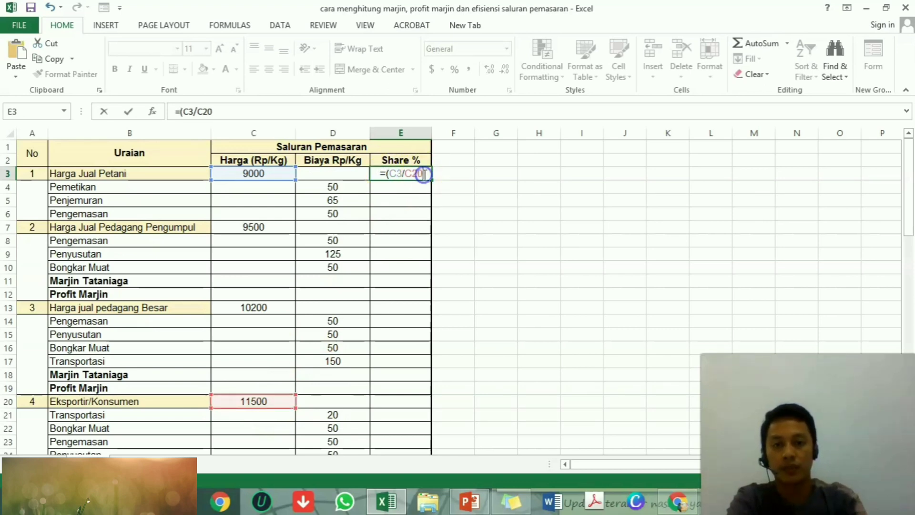
{"action": "type", "text": ")*"}
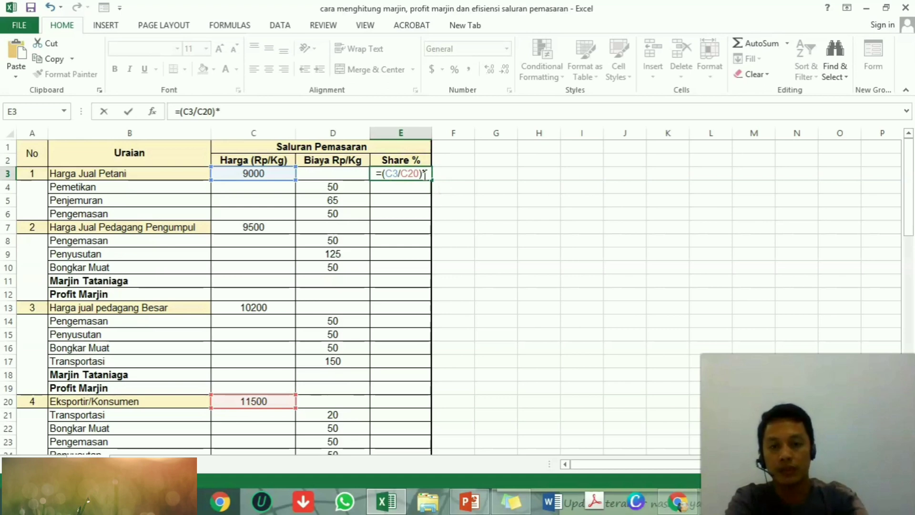
{"action": "type", "text": "100"}
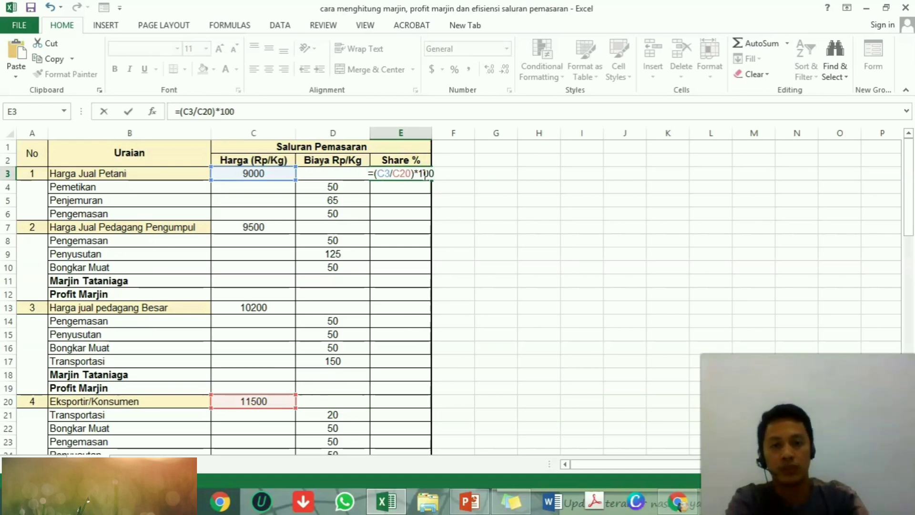
{"action": "key", "text": "Return"}
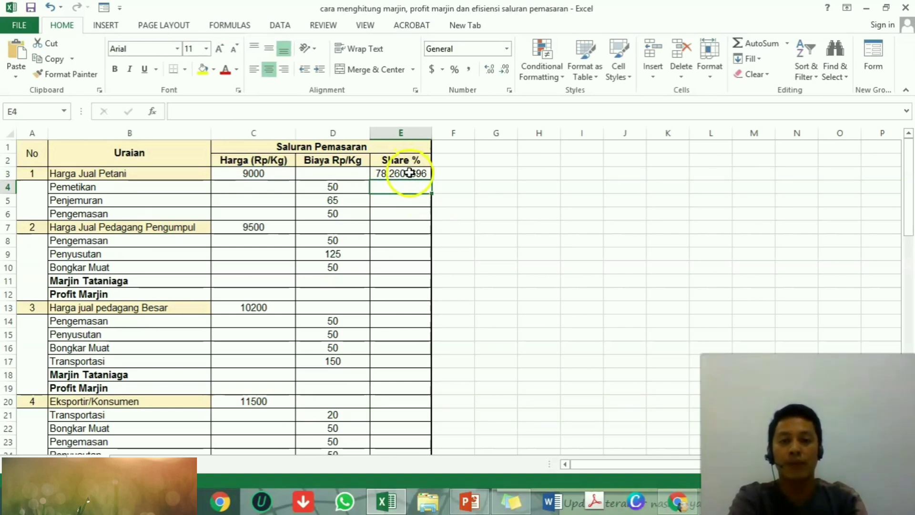
Calculate the Harga Jual Pedagang Pengumpul share in E7 with the formula =(C7/C20)*100.
{"action": "left_click", "coordinate": [399, 228]}
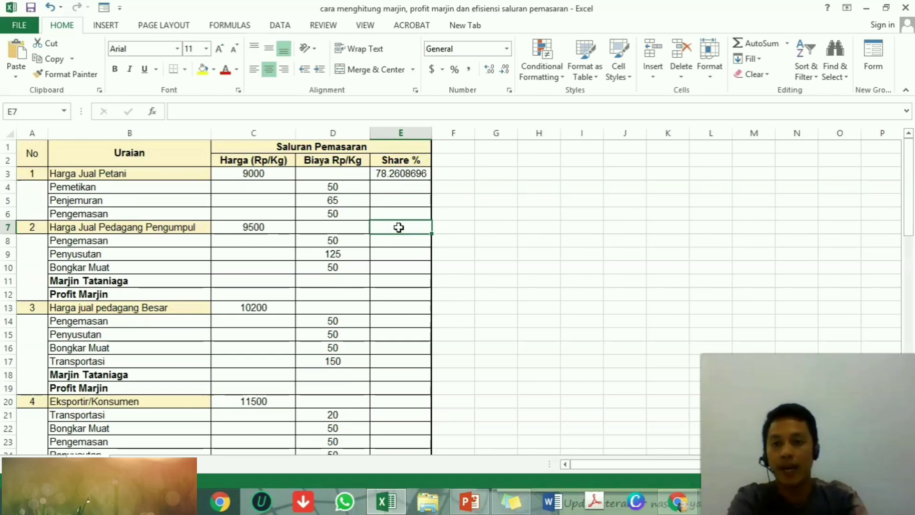
{"action": "type", "text": "=("}
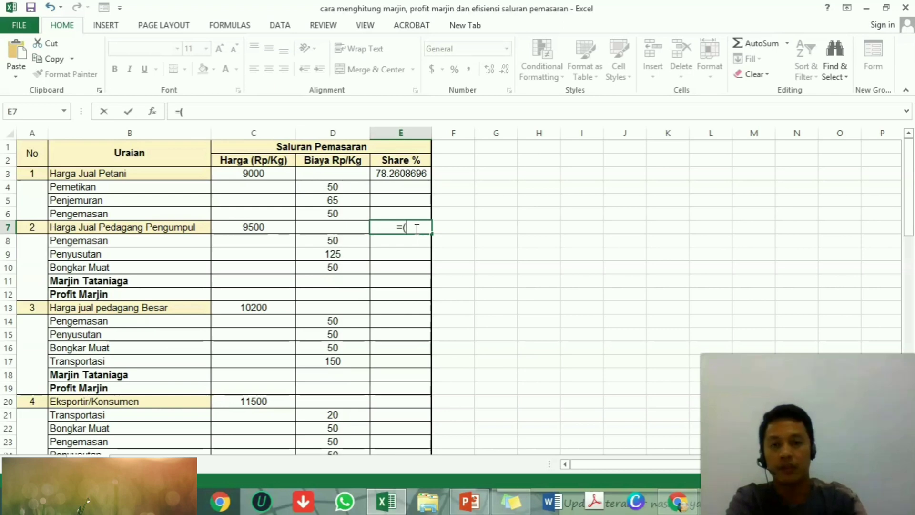
{"action": "left_click", "coordinate": [269, 228]}
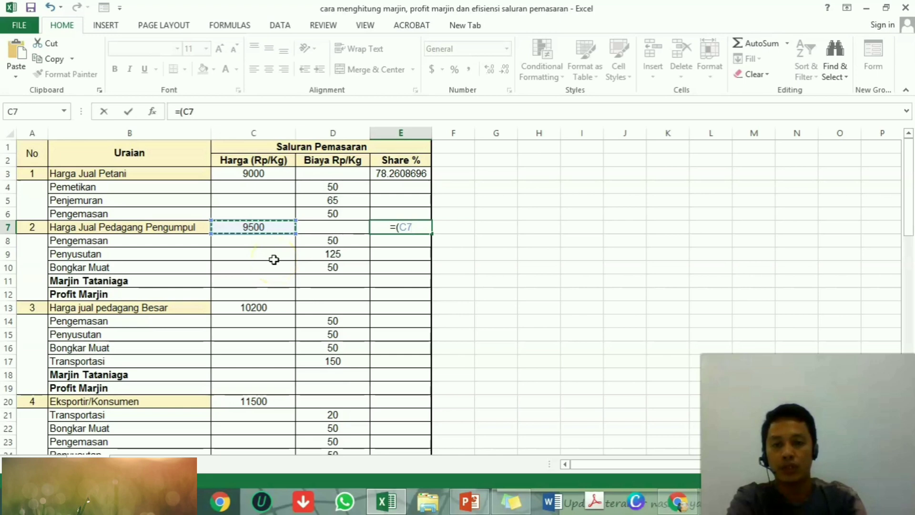
{"action": "type", "text": "/"}
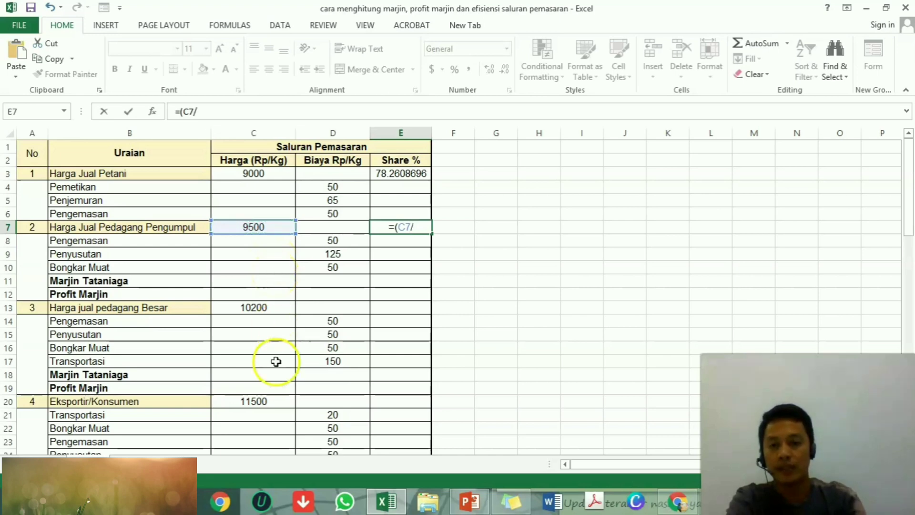
{"action": "left_click", "coordinate": [262, 401]}
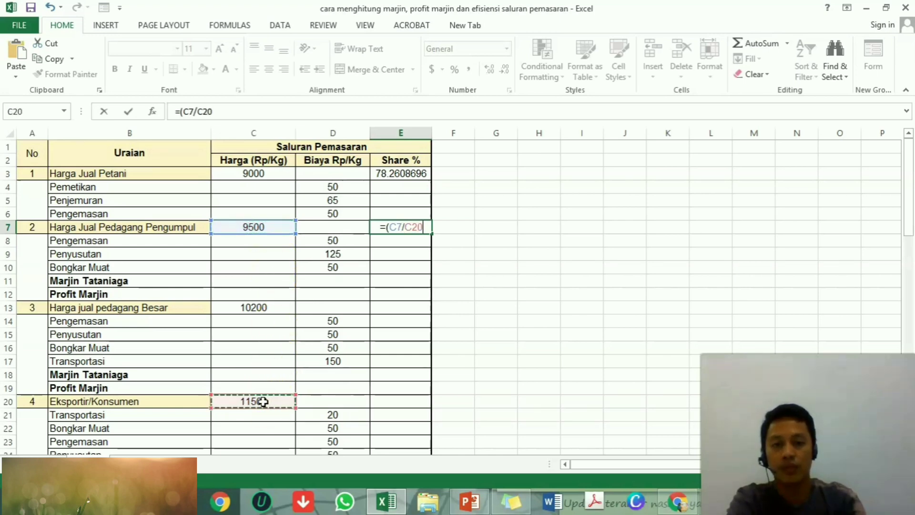
{"action": "type", "text": ")"}
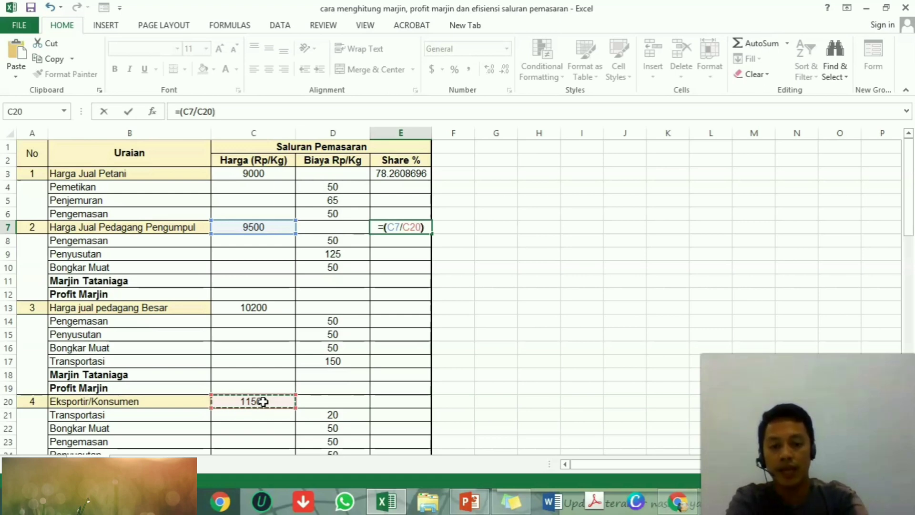
{"action": "type", "text": "*100"}
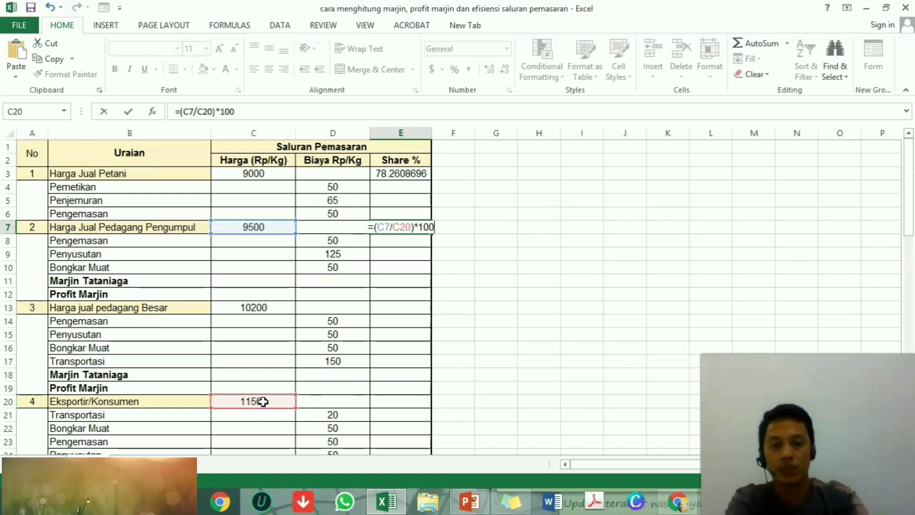
{"action": "key", "text": "Return"}
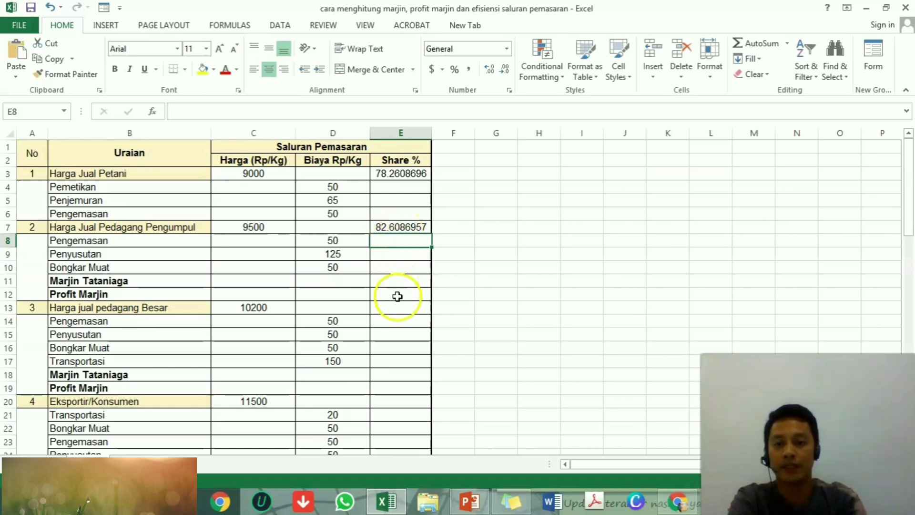
Calculate the Harga jual pedagang Besar share in E13 with the formula =(C13/C20)*100.
{"action": "left_click", "coordinate": [396, 311]}
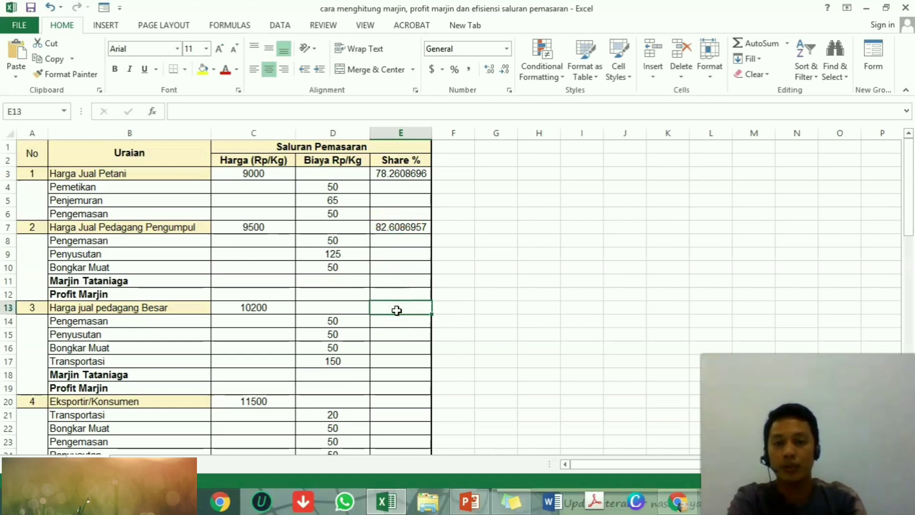
{"action": "type", "text": "="}
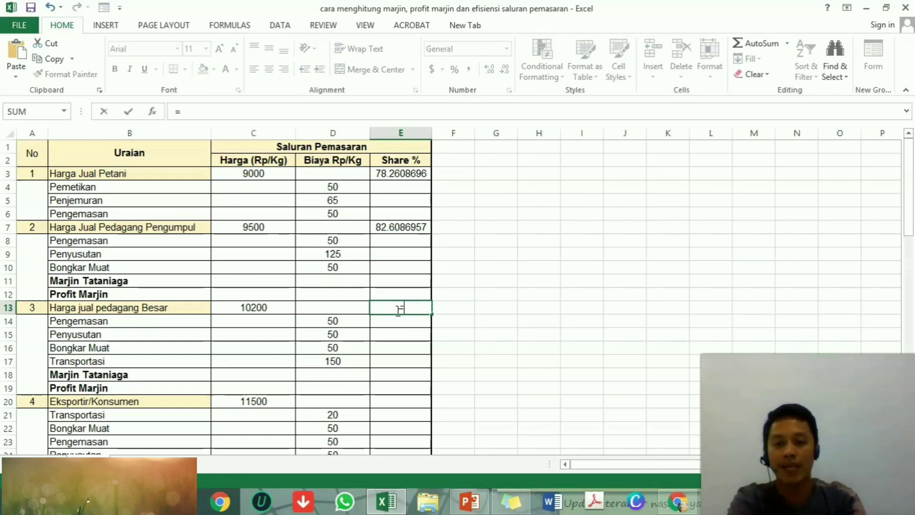
{"action": "left_click", "coordinate": [401, 315]}
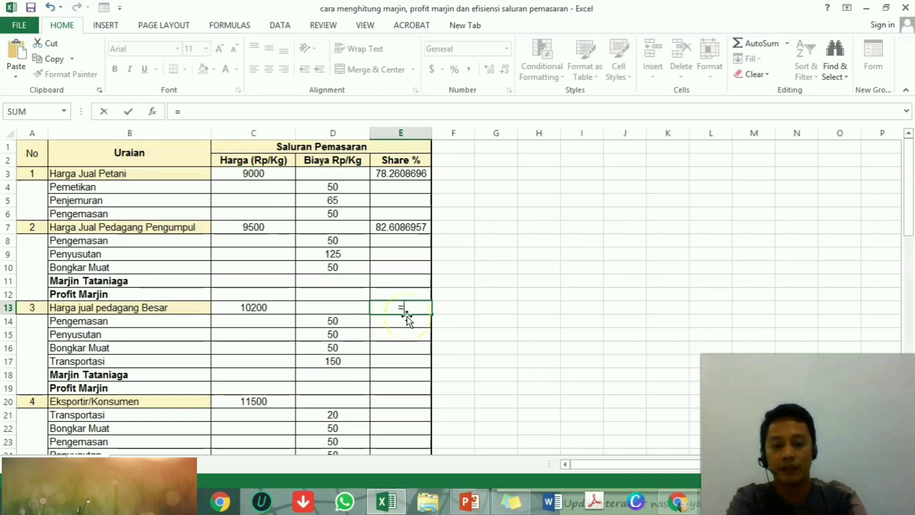
{"action": "type", "text": "("}
{"action": "left_click", "coordinate": [265, 307]}
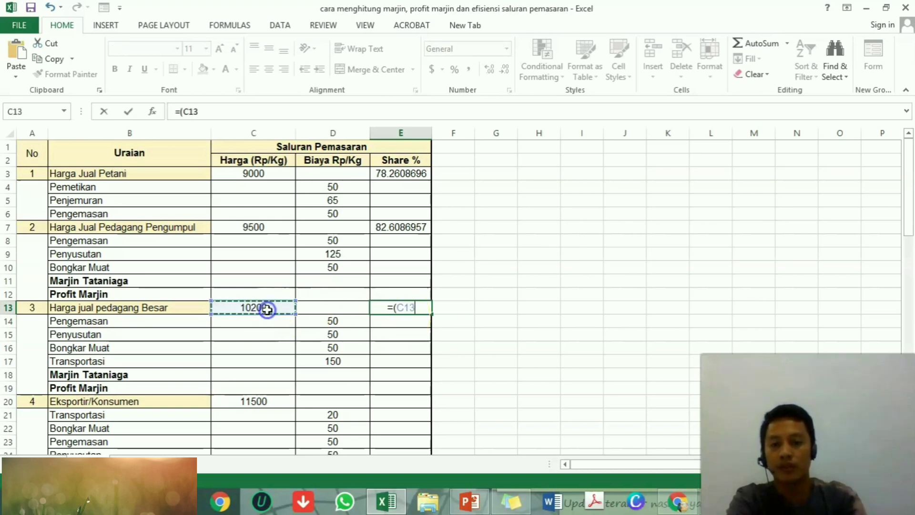
{"action": "type", "text": "/"}
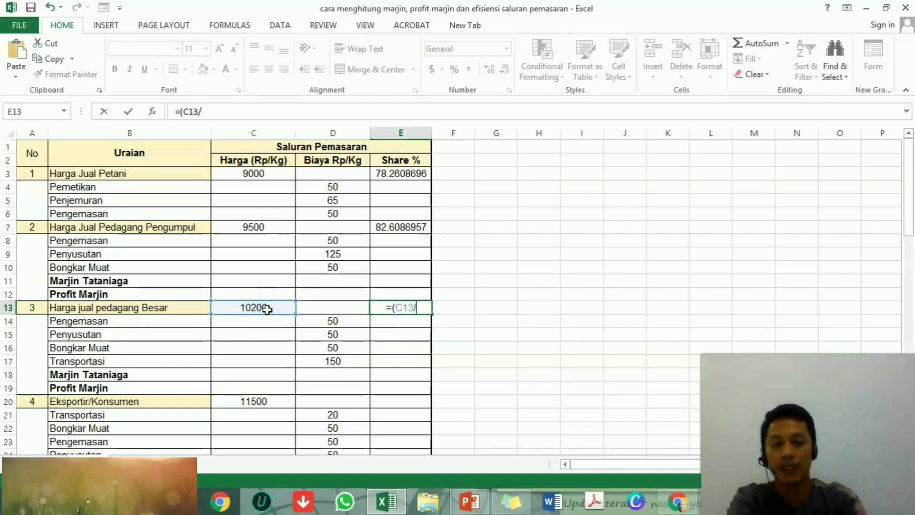
{"action": "left_click", "coordinate": [254, 401]}
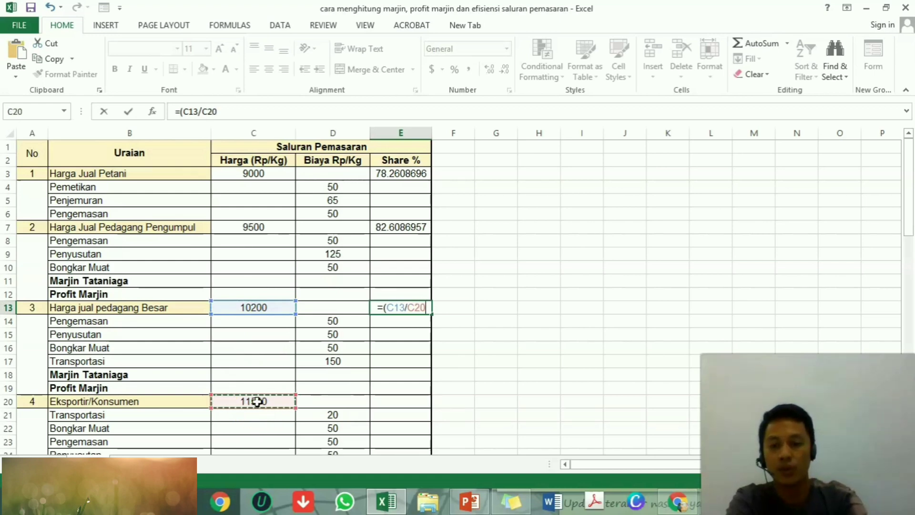
{"action": "type", "text": ")"}
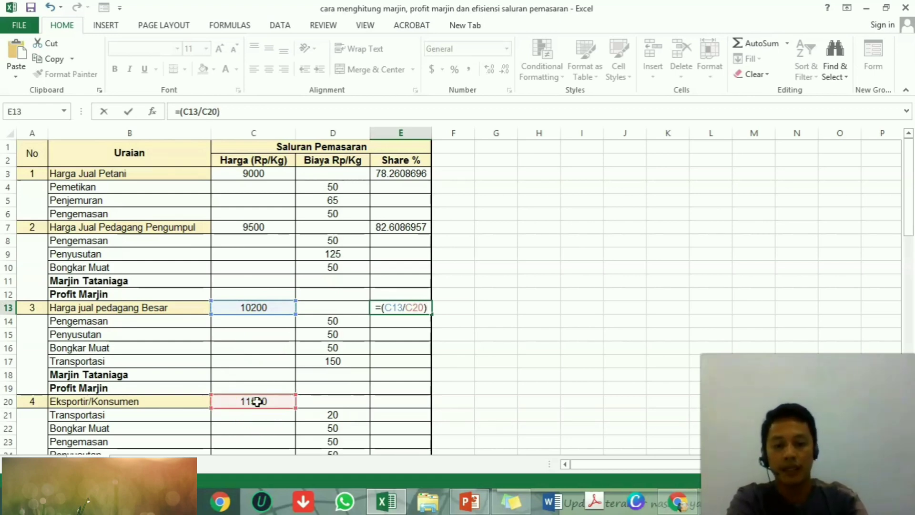
{"action": "type", "text": "*100"}
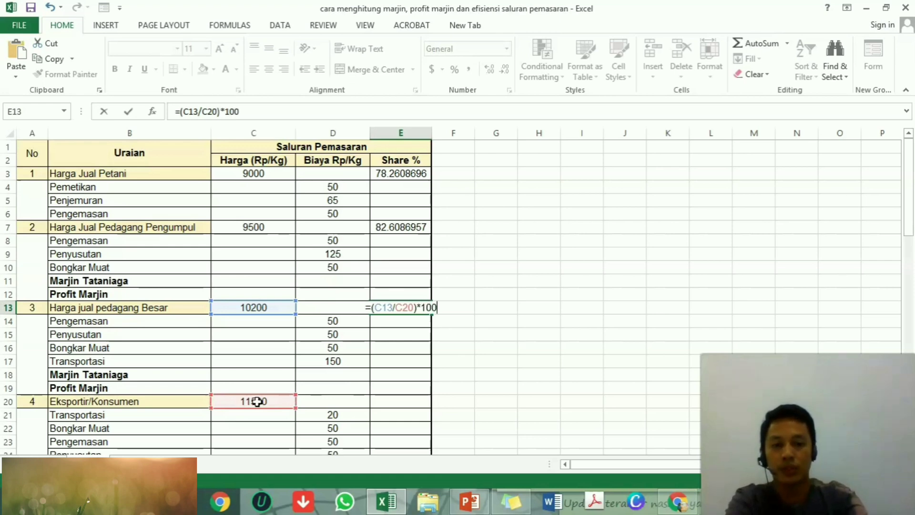
{"action": "key", "text": "Return"}
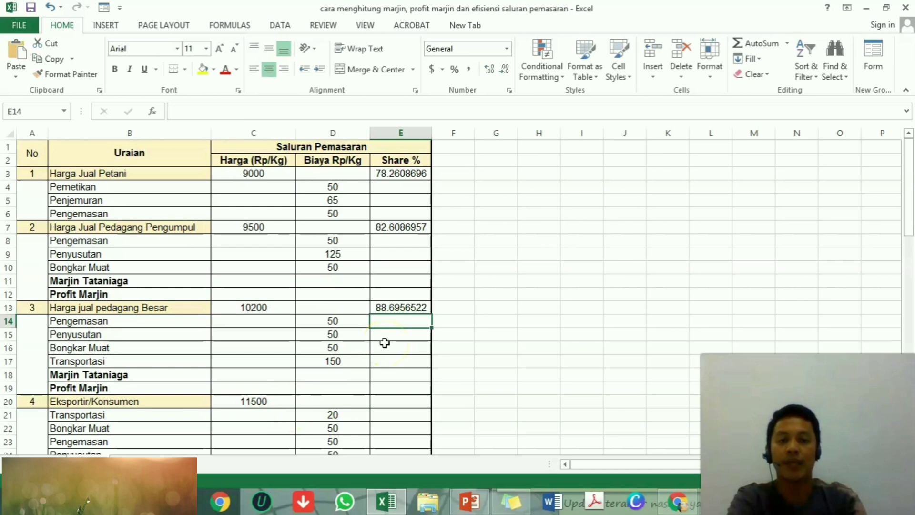
Calculate the Eksportir/Konsumen share in E20 with the formula =(C20/C20)*100.
{"action": "left_click", "coordinate": [384, 403]}
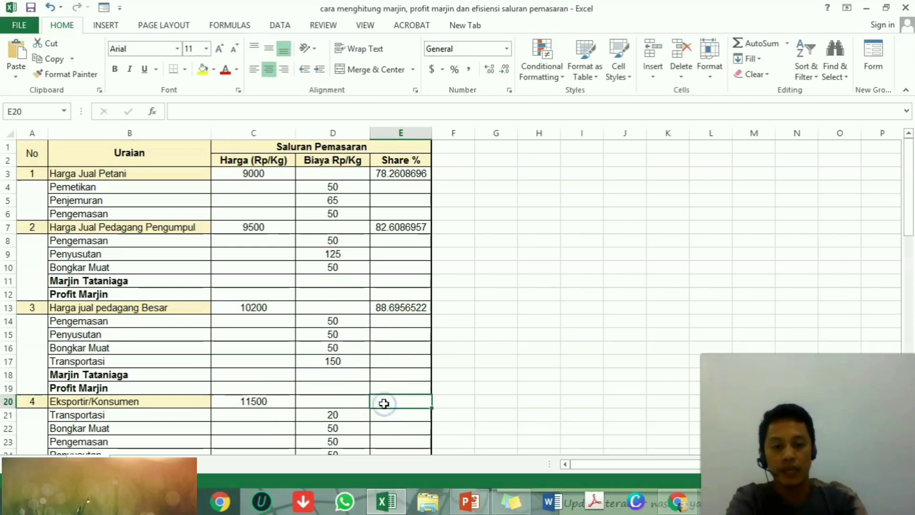
{"action": "type", "text": "="}
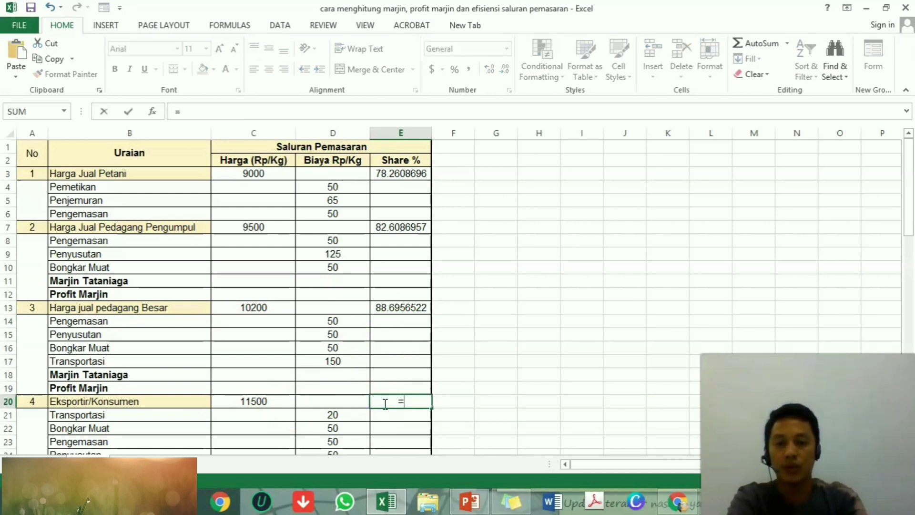
{"action": "key", "text": "Left"}
{"action": "key", "text": "Left"}
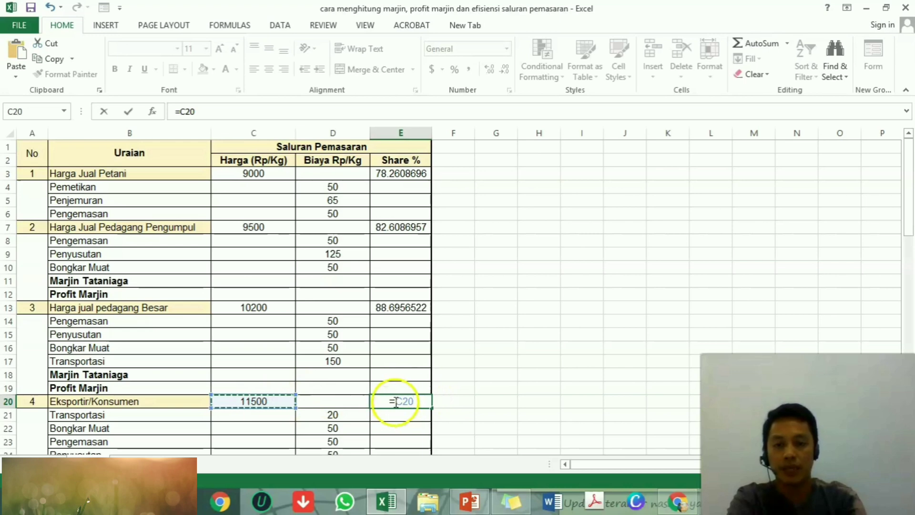
{"action": "left_click", "coordinate": [395, 401]}
{"action": "type", "text": "("}
{"action": "key", "text": "End"}
{"action": "type", "text": "/"}
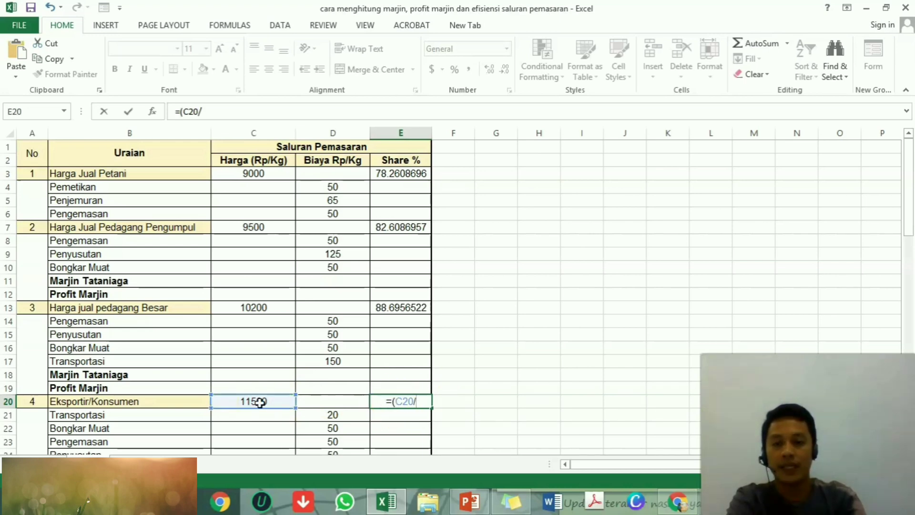
{"action": "left_click", "coordinate": [260, 403]}
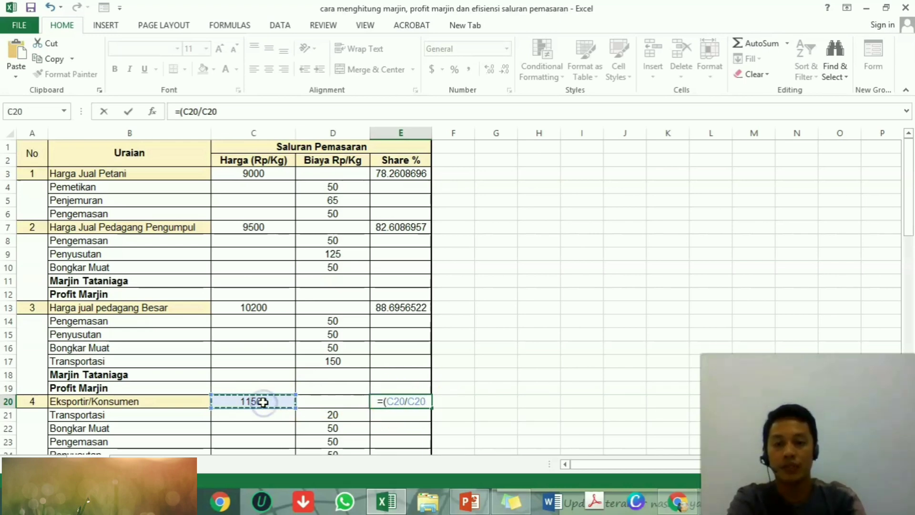
{"action": "type", "text": ")"}
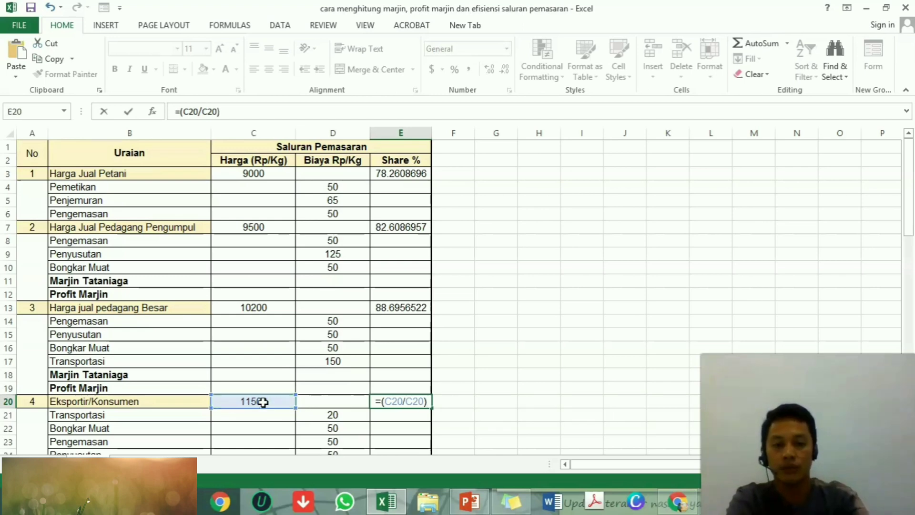
{"action": "type", "text": "*100"}
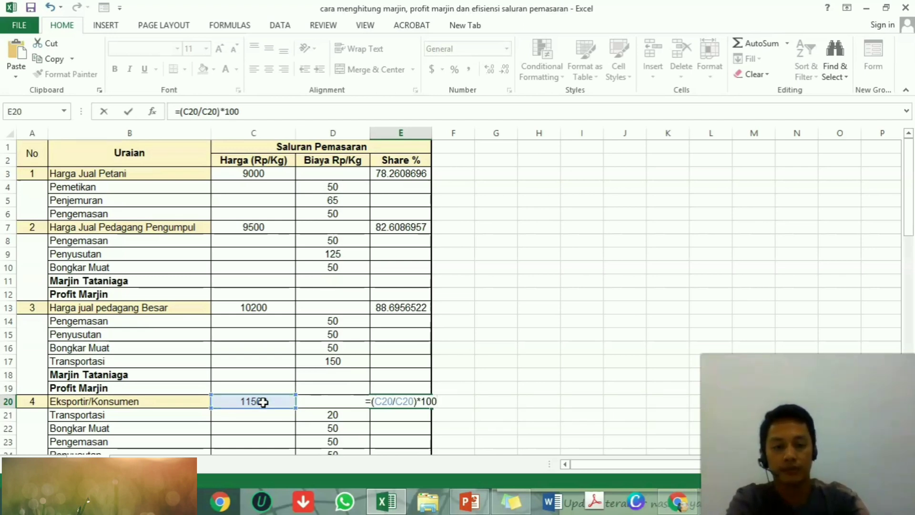
{"action": "key", "text": "Return"}
Enter the note "share harga >60% = saluran tataniaga efisien" in H3.
{"action": "left_click", "coordinate": [537, 174]}
{"action": "type", "text": "share harga"}
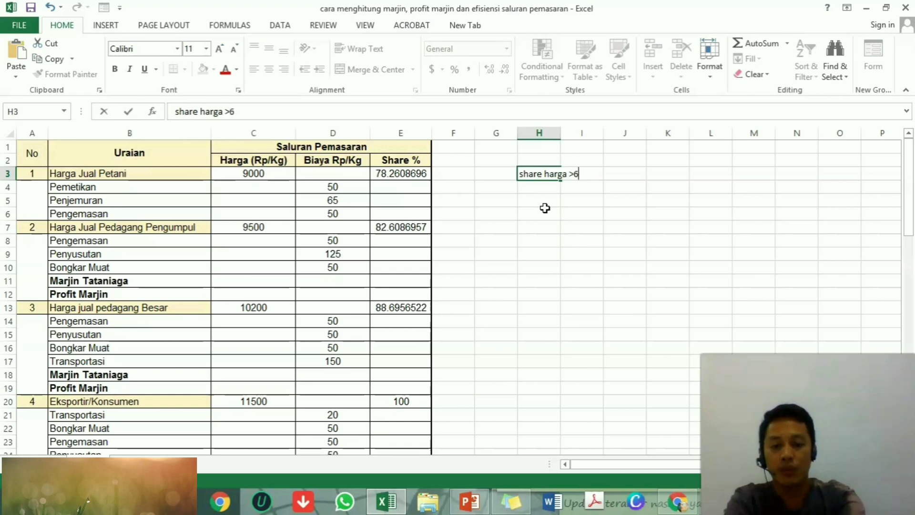
{"action": "type", "text": ">60% ="}
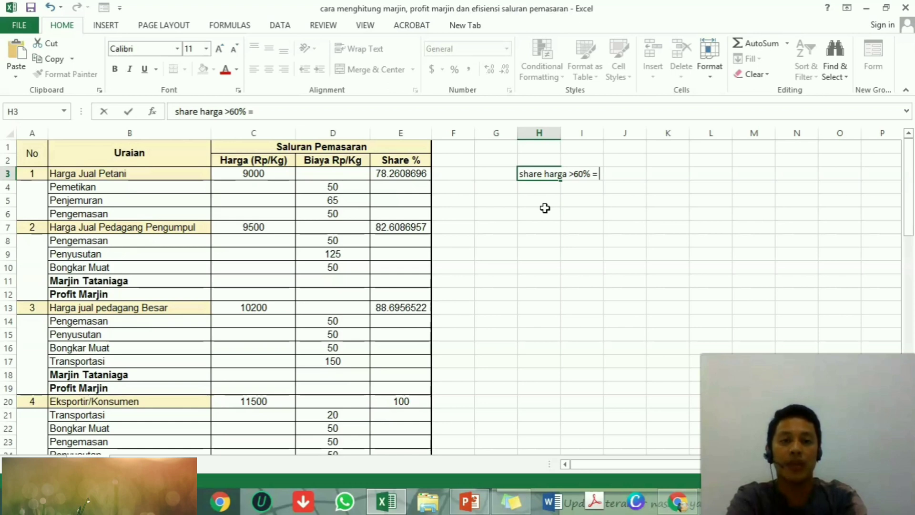
{"action": "type", "text": "saluran"}
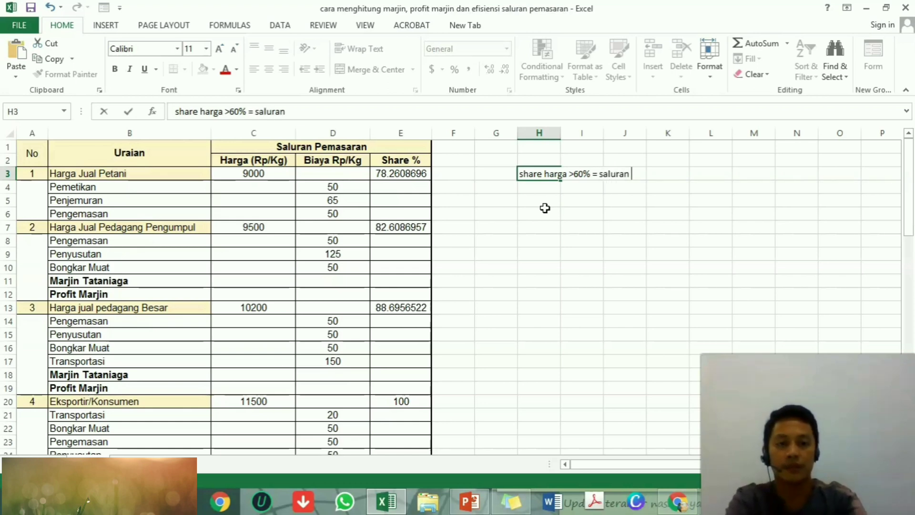
{"action": "type", "text": " tatani"}
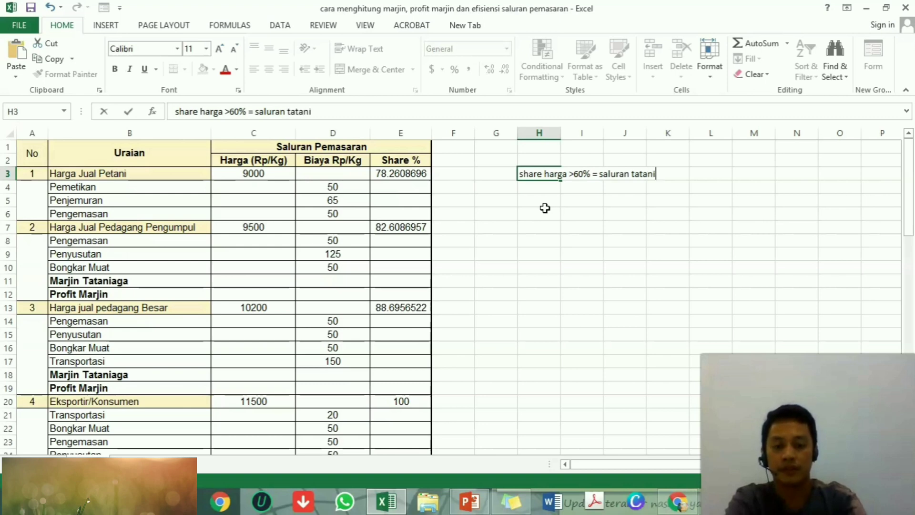
{"action": "type", "text": "aga efi"}
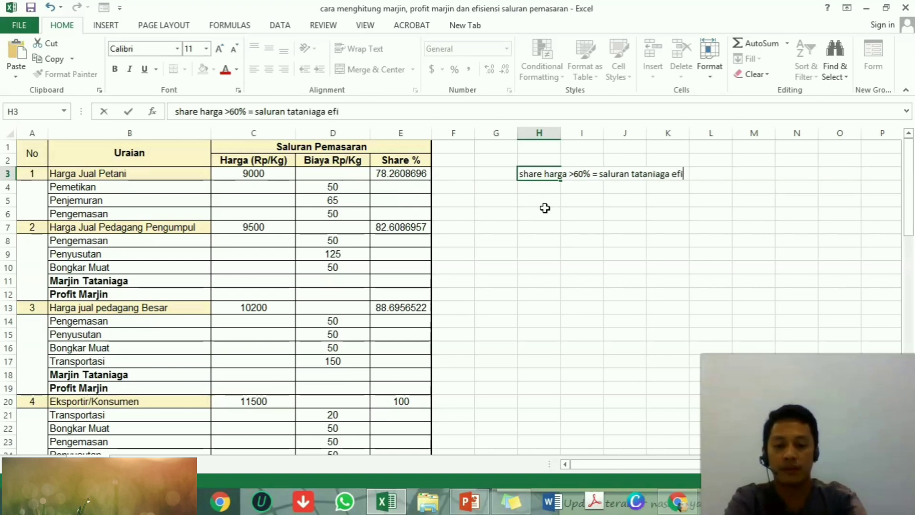
{"action": "type", "text": "sien"}
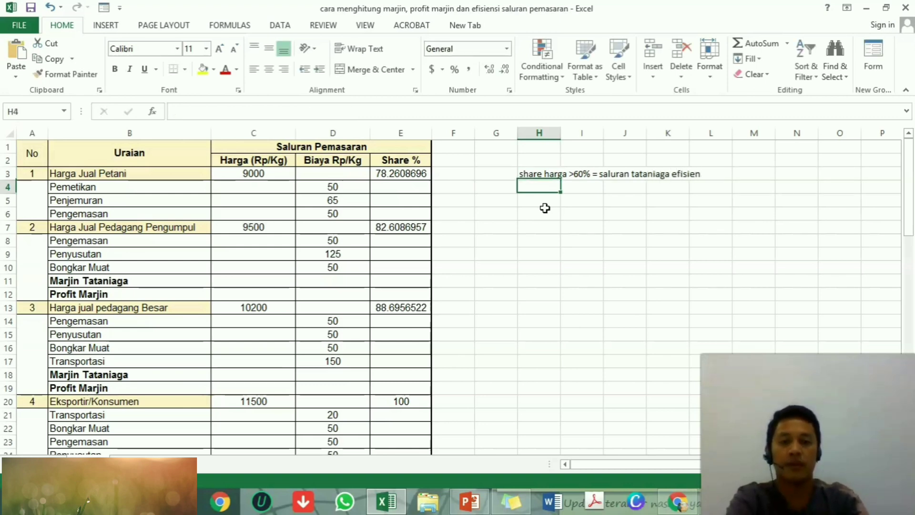
{"action": "key", "text": "Return"}
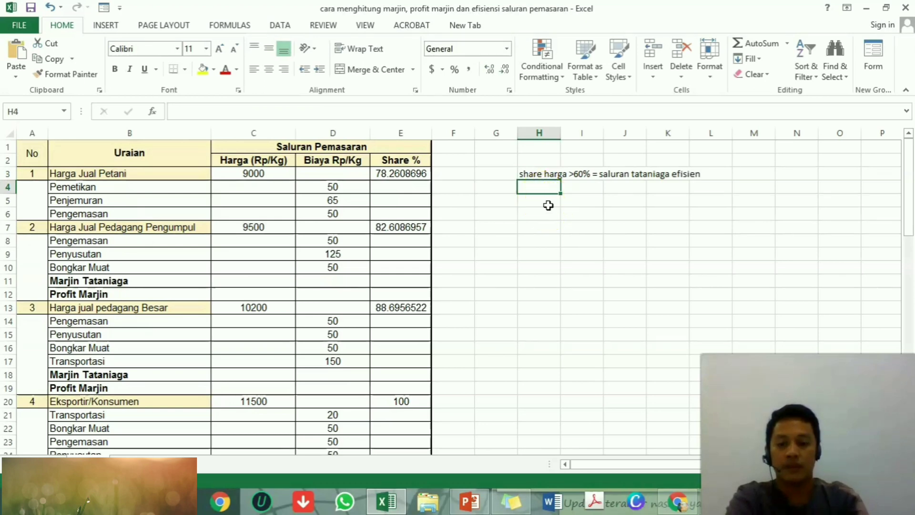
Enter the note "share harga < 60% = saluran tataniaga tidaak efisien" in H4.
{"action": "type", "text": "s"}
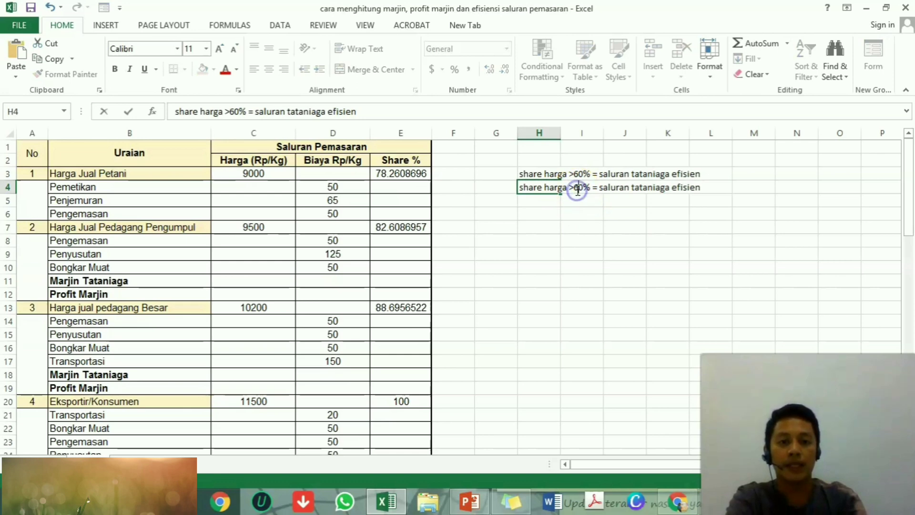
{"action": "left_click", "coordinate": [576, 190]}
{"action": "key", "text": "BackSpace"}
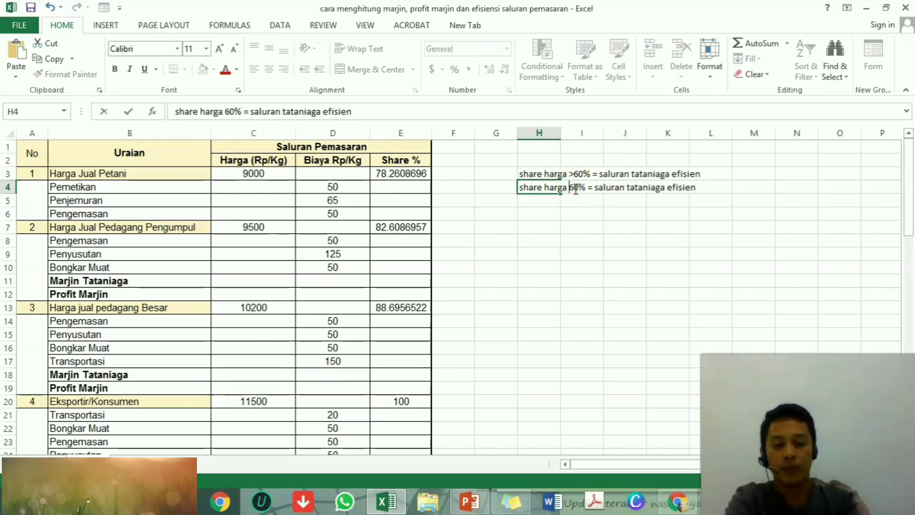
{"action": "type", "text": "<"}
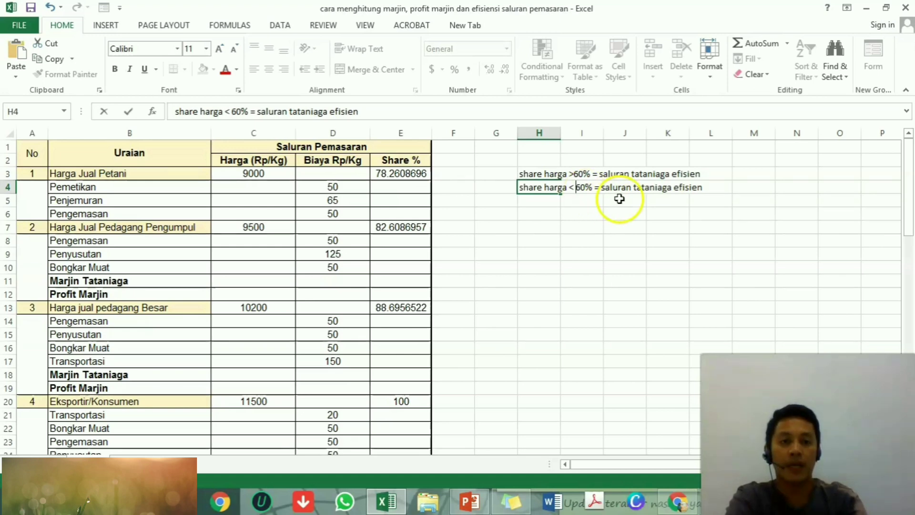
{"action": "left_click", "coordinate": [674, 187]}
{"action": "type", "text": "tidaak"}
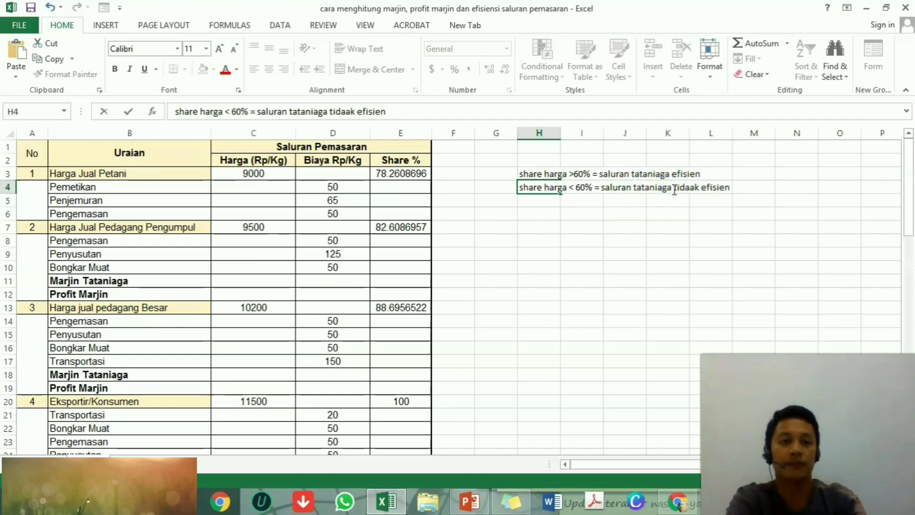
{"action": "key", "text": "Return"}
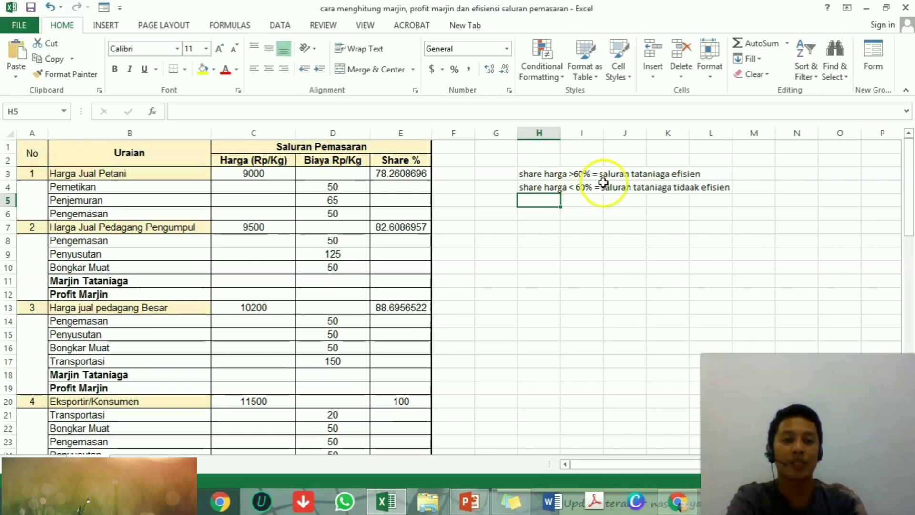
{"action": "left_click", "coordinate": [638, 177]}
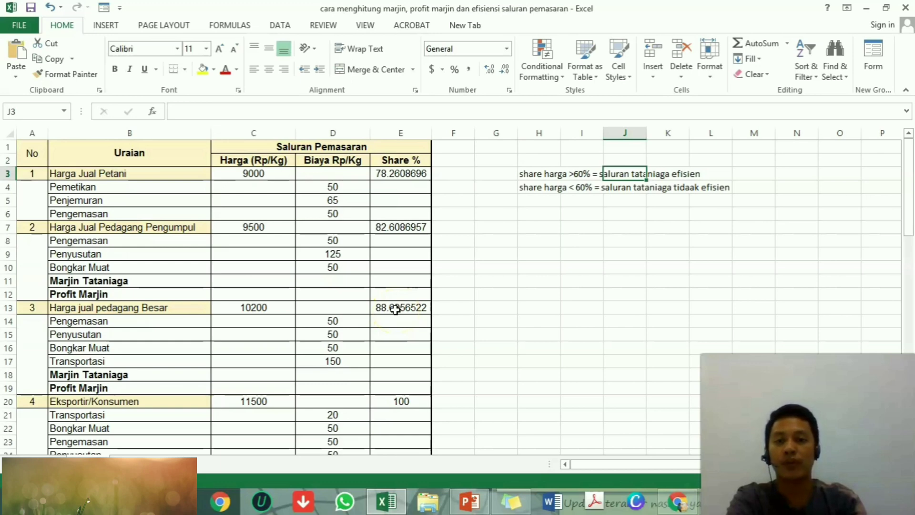
Calculate the Pemetikan cost share in E4 with the formula =(D4/C20)*100.
{"action": "left_click", "coordinate": [409, 187]}
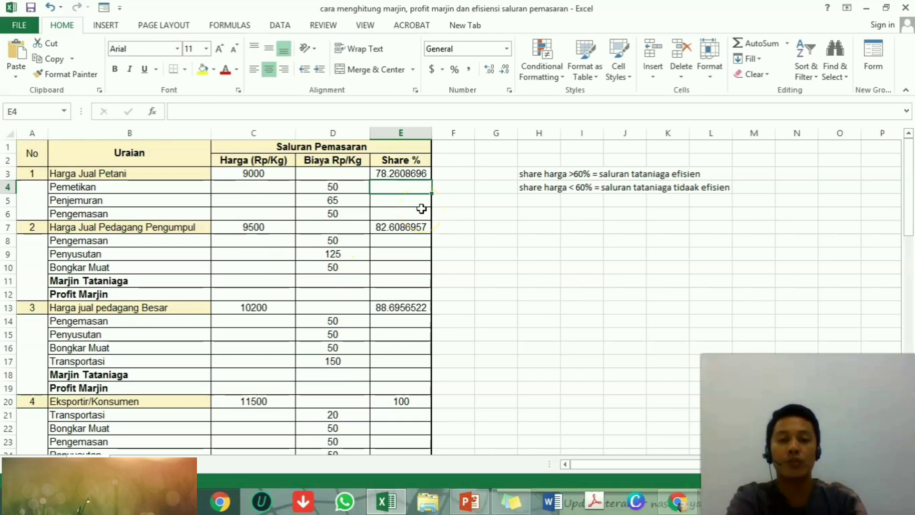
{"action": "key", "text": "F2"}
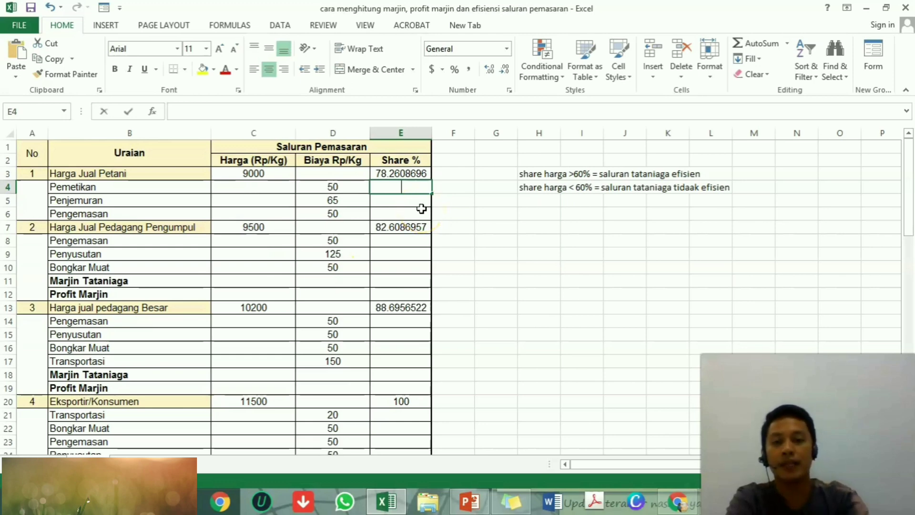
{"action": "type", "text": "="}
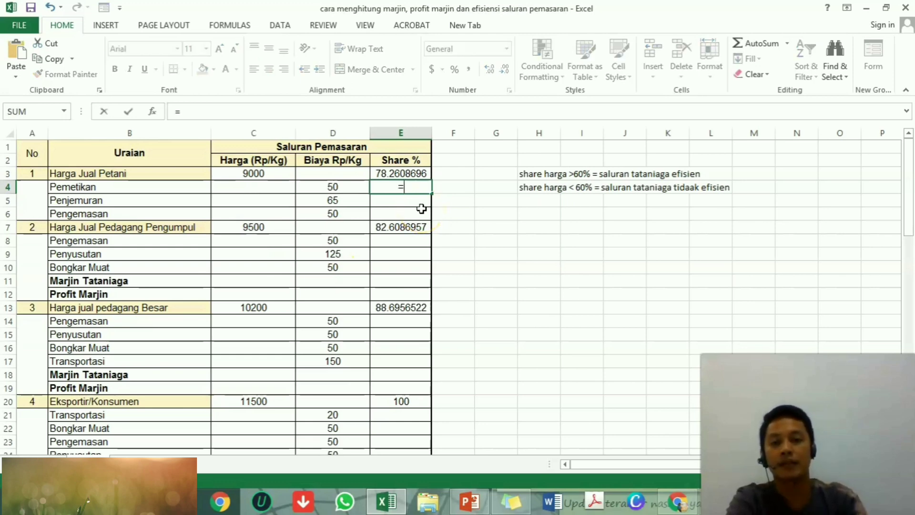
{"action": "left_click", "coordinate": [342, 187]}
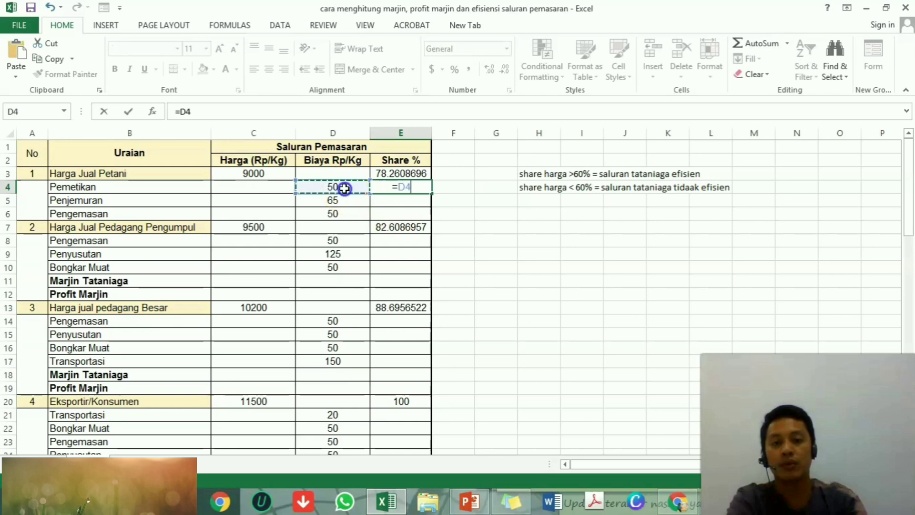
{"action": "left_click", "coordinate": [400, 186]}
{"action": "type", "text": "(D4"}
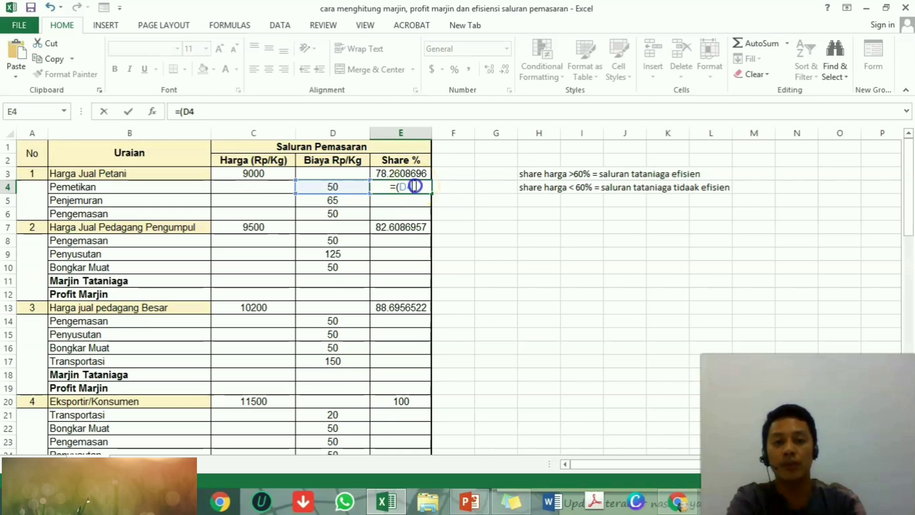
{"action": "type", "text": "/"}
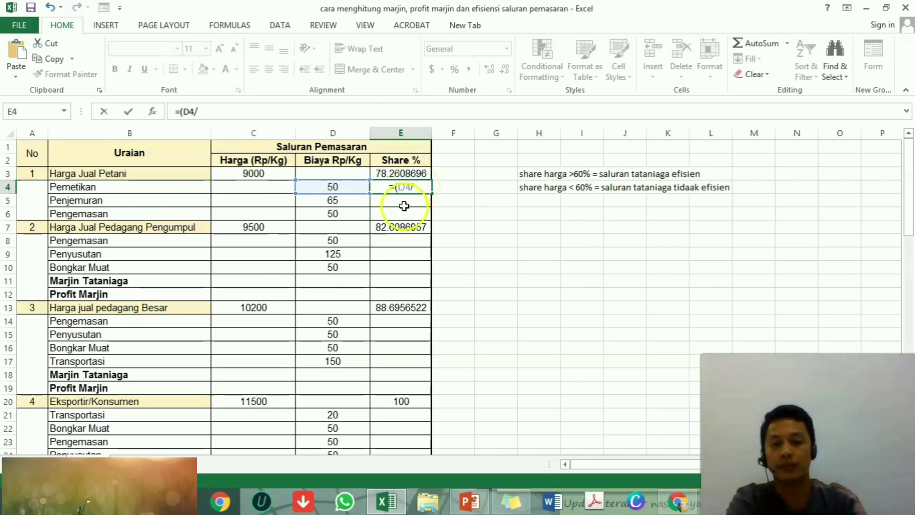
{"action": "left_click", "coordinate": [269, 403]}
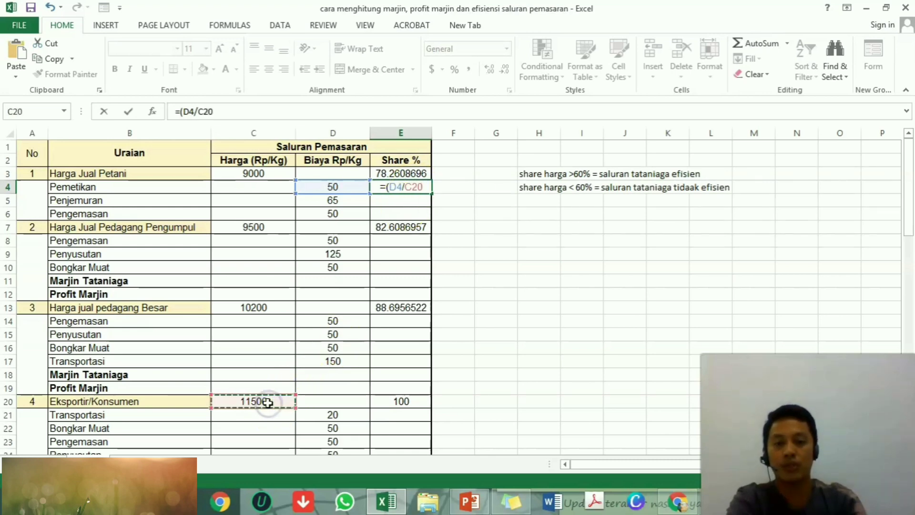
{"action": "type", "text": ")*1"}
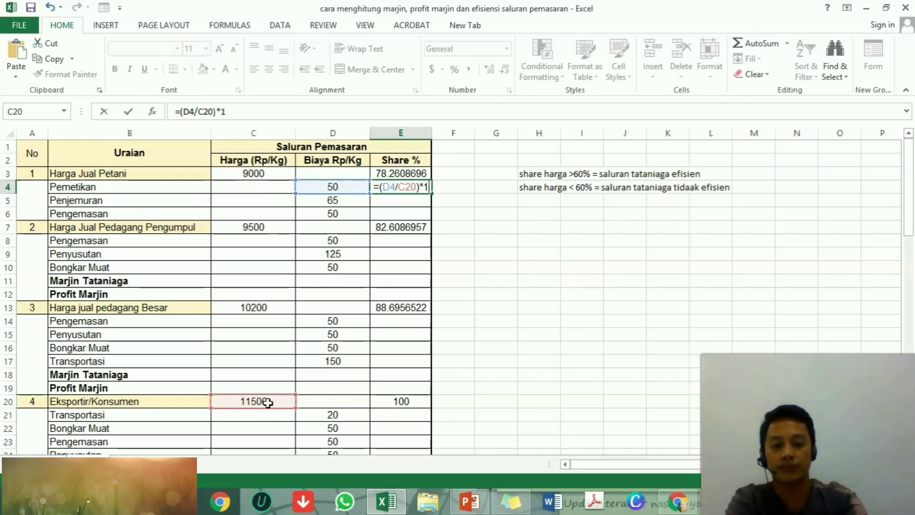
{"action": "type", "text": "00"}
{"action": "key", "text": "Return"}
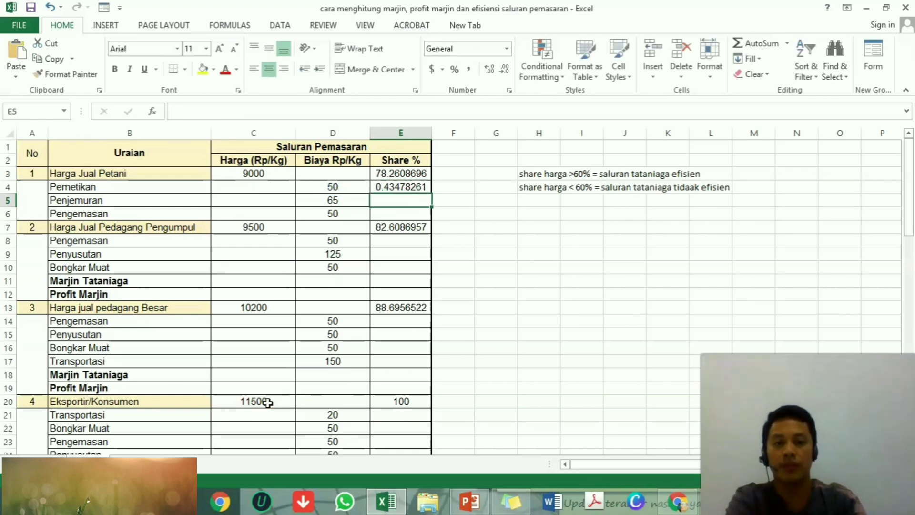
Calculate the Penjemuran and Pengemasan cost shares in E5 and E6, dividing D5 and D6 by C20 and multiplying by 100.
{"action": "left_click", "coordinate": [385, 200]}
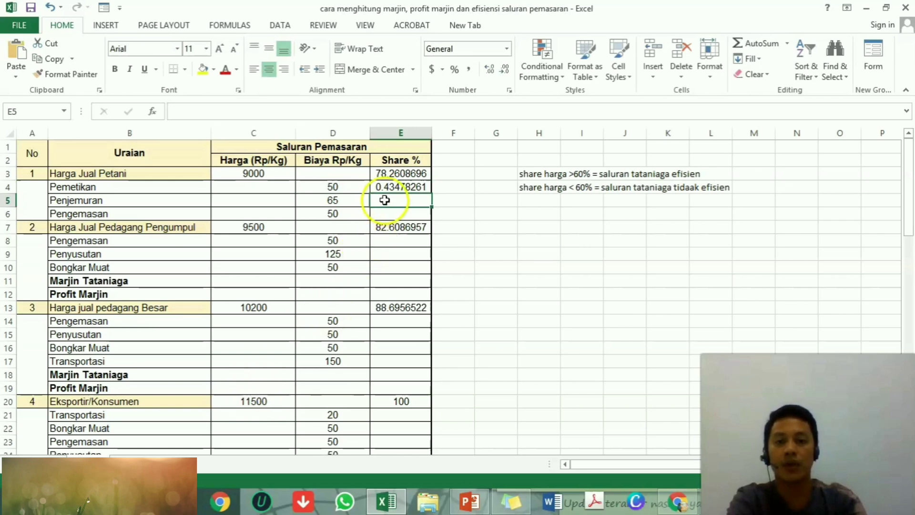
{"action": "left_click", "coordinate": [387, 187]}
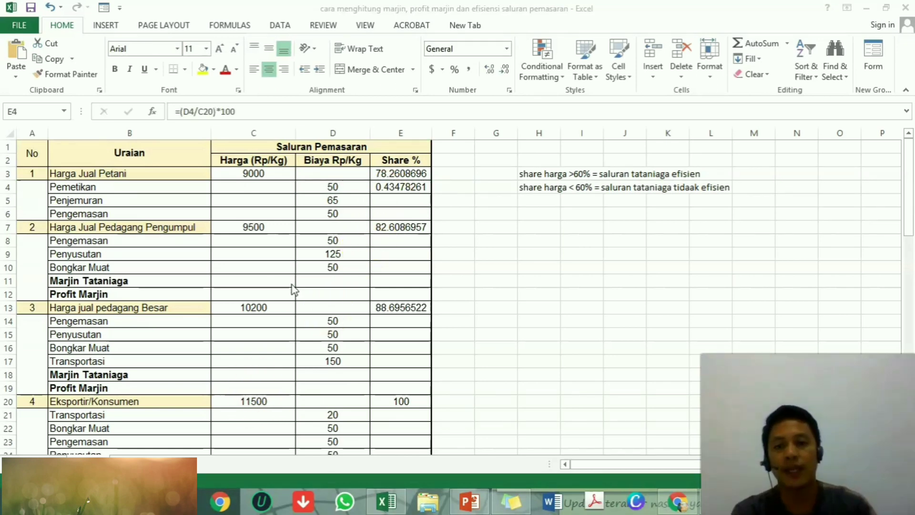
{"action": "left_click", "coordinate": [408, 185]}
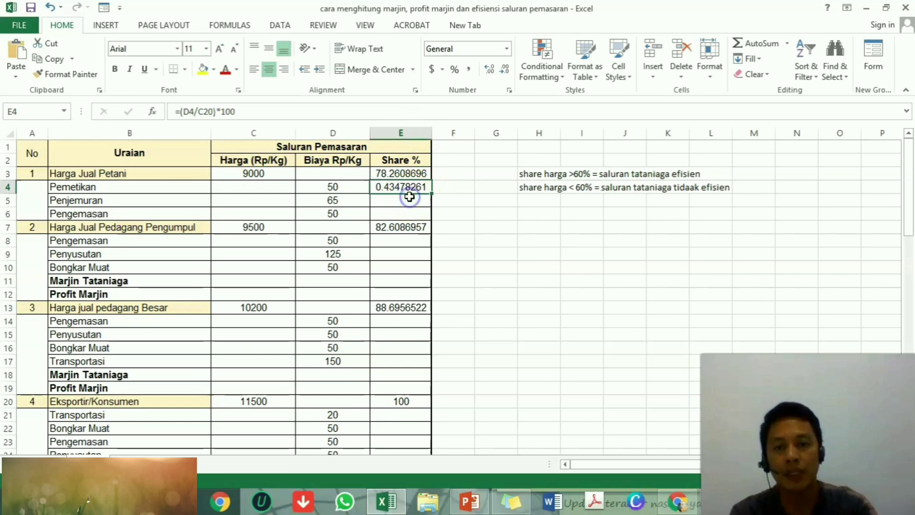
{"action": "left_click", "coordinate": [408, 200]}
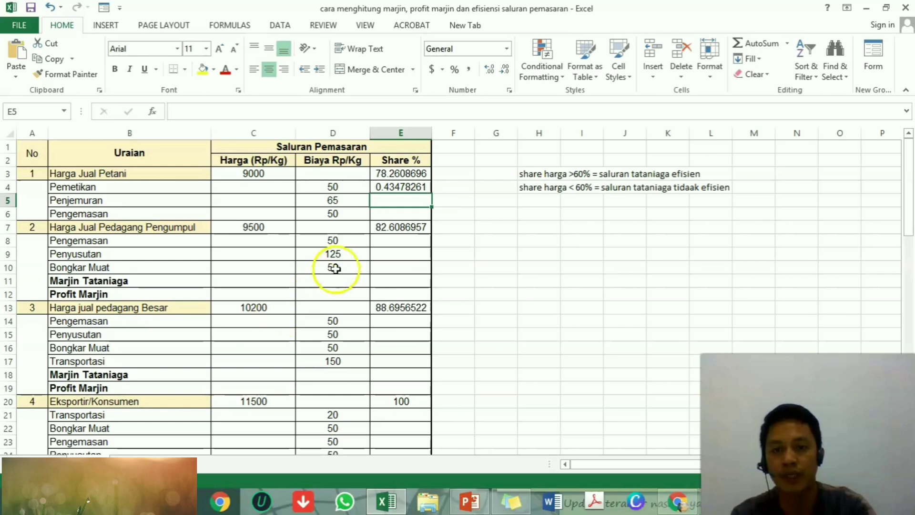
{"action": "left_click", "coordinate": [281, 399]}
{"action": "key", "text": "Return"}
{"action": "key", "text": "F2"}
{"action": "left_click", "coordinate": [275, 400]}
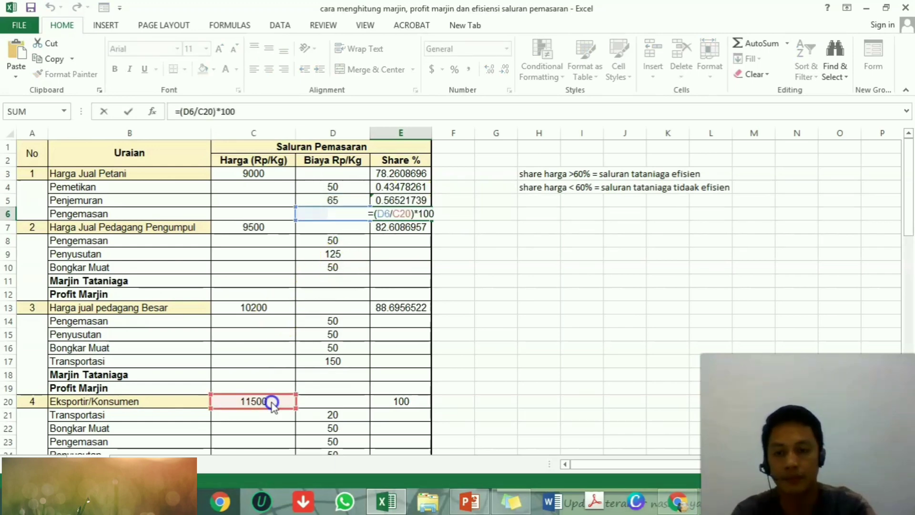
{"action": "key", "text": "Return"}
{"action": "key", "text": "Down"}
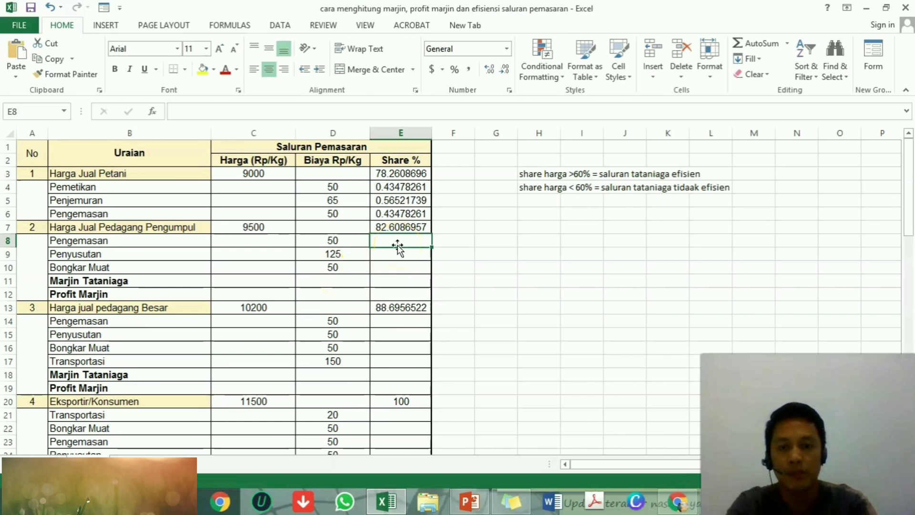
Calculate the Pedagang Pengumpul cost shares in E8:E10, using =(D8/C20)*100 in E8 and the same calculation for Penyusutan and Bongkar Muat.
{"action": "type", "text": "=("}
{"action": "key", "text": "Left"}
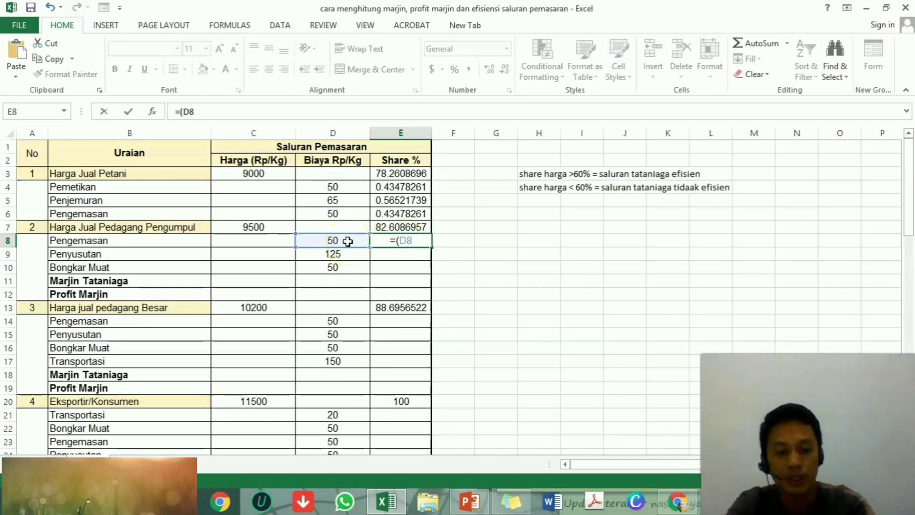
{"action": "type", "text": "/"}
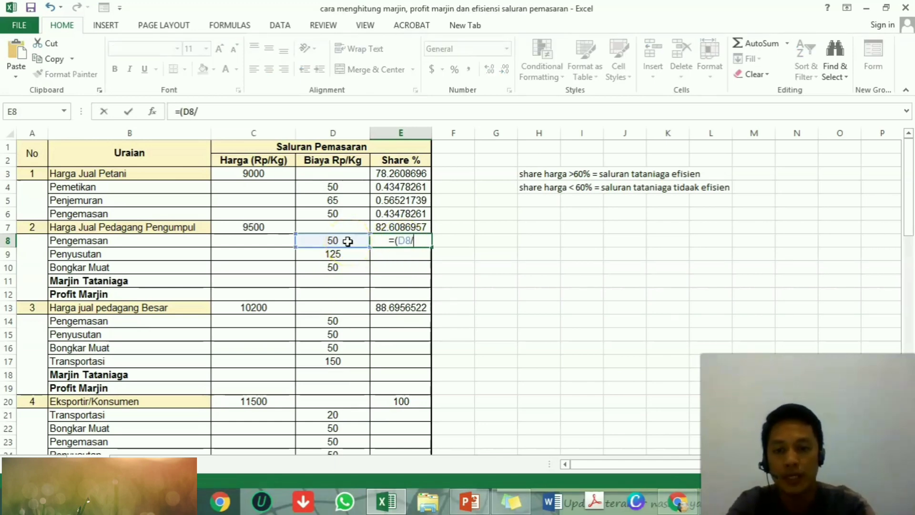
{"action": "left_click", "coordinate": [265, 402]}
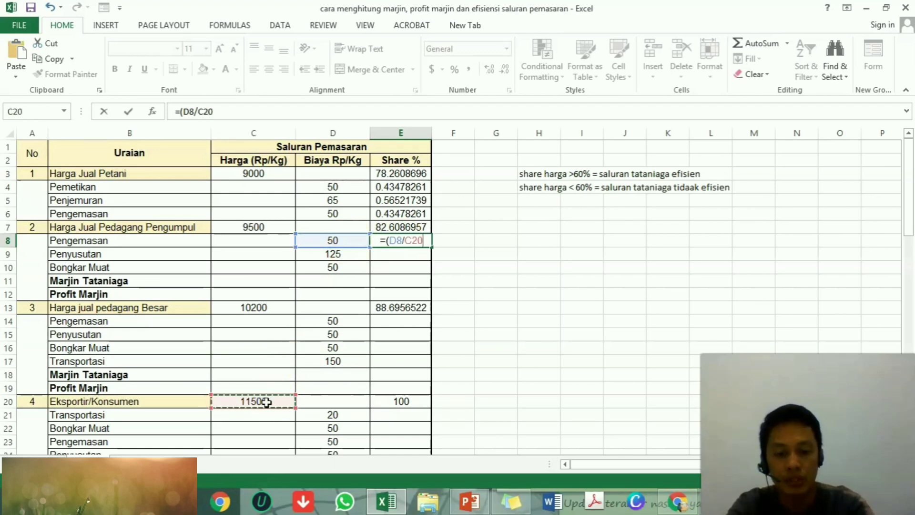
{"action": "type", "text": ")"}
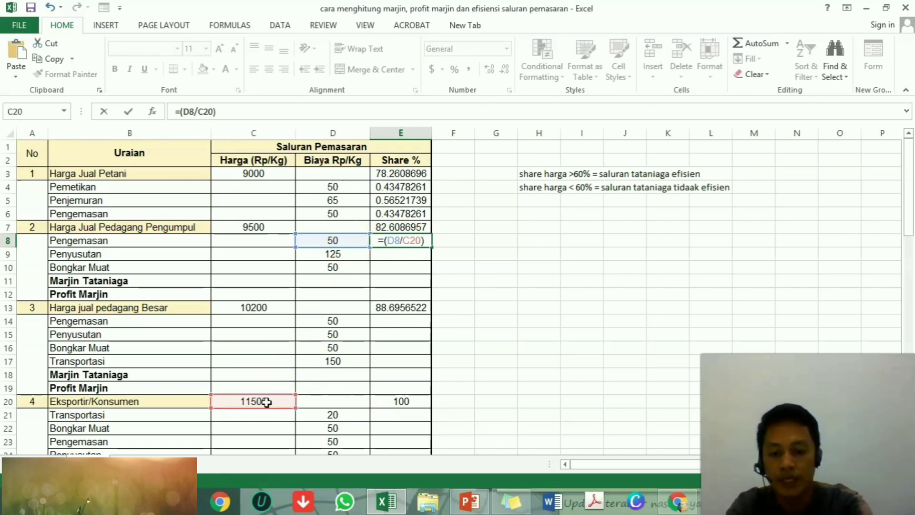
{"action": "type", "text": "*100"}
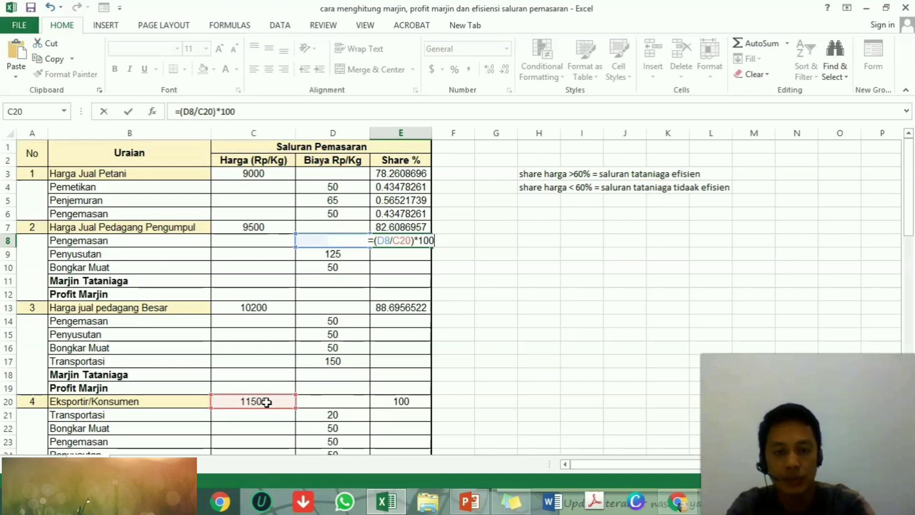
{"action": "key", "text": "Return"}
{"action": "key", "text": "Down"}
{"action": "key", "text": "Down"}
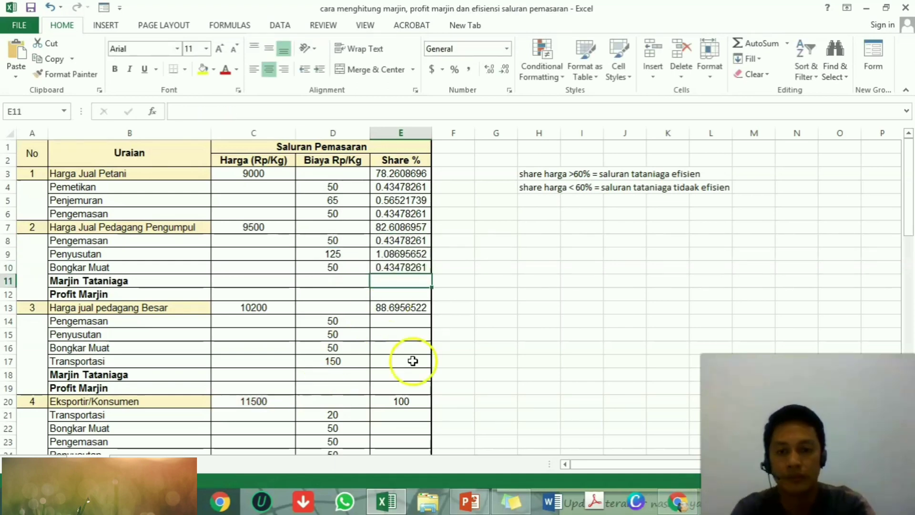
Calculate the Pedagang Besar Pengemasan cost share in E14 with the formula =(D14/C20)*100.
{"action": "left_click", "coordinate": [408, 323]}
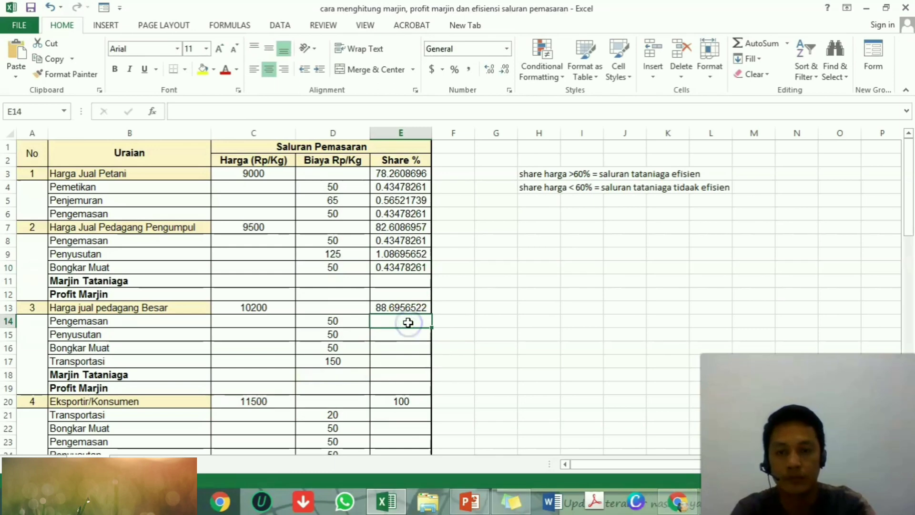
{"action": "type", "text": "=("}
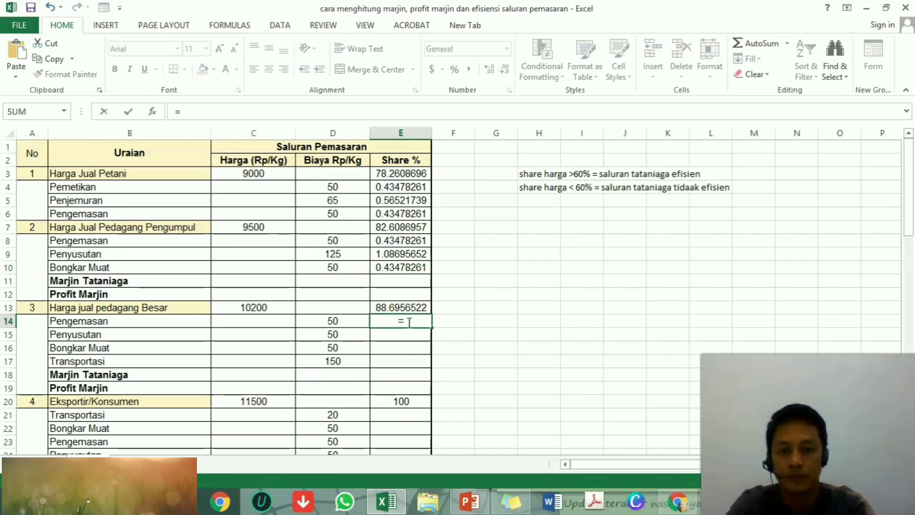
{"action": "left_click", "coordinate": [334, 322]}
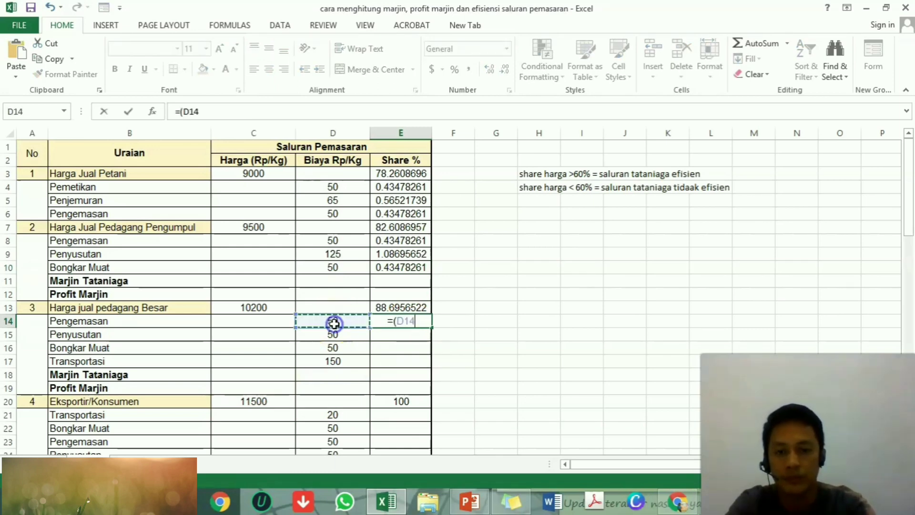
{"action": "type", "text": "/"}
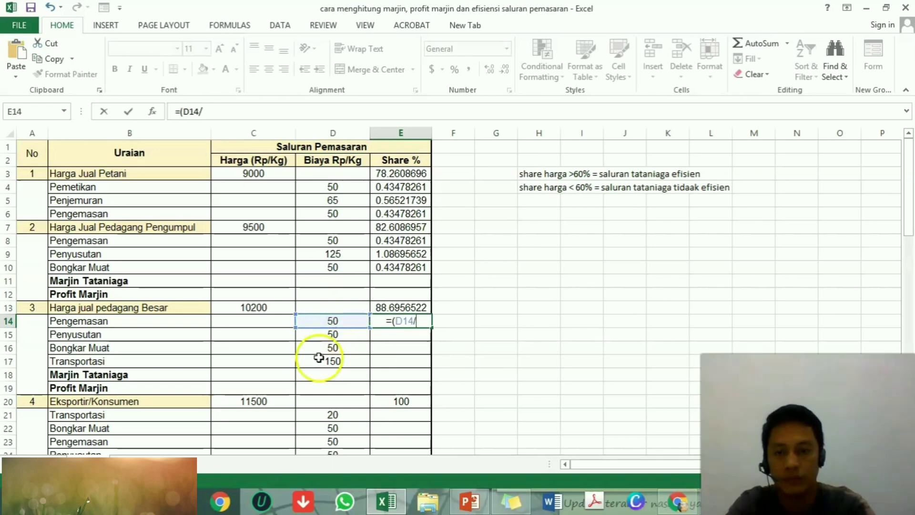
{"action": "left_click", "coordinate": [269, 402]}
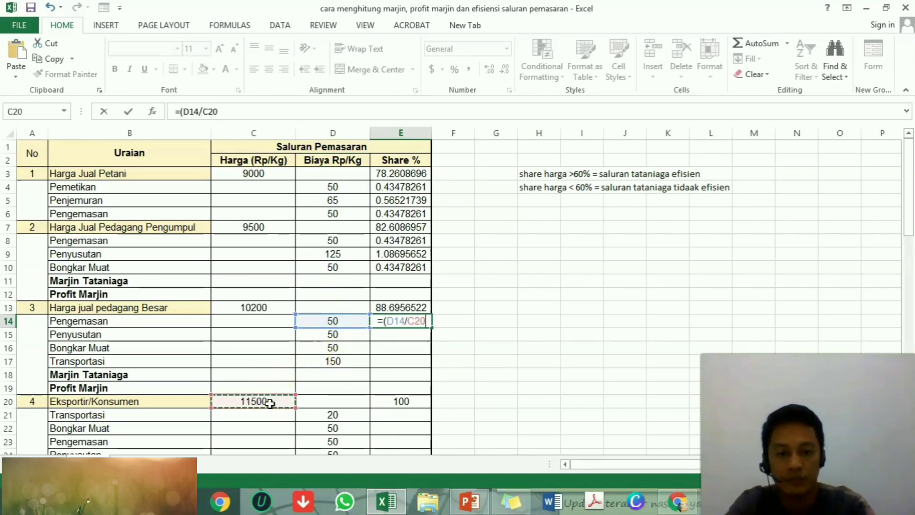
{"action": "type", "text": ")"}
{"action": "type", "text": "/"}
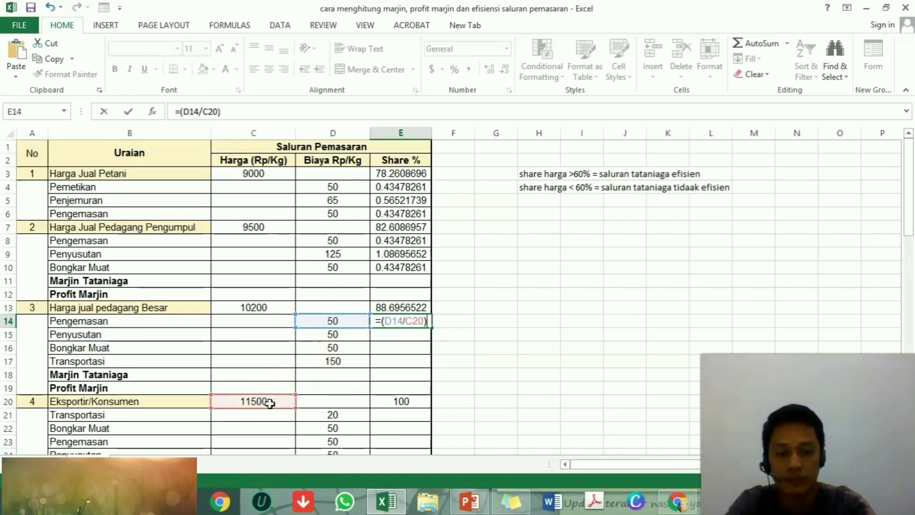
{"action": "key", "text": "BackSpace"}
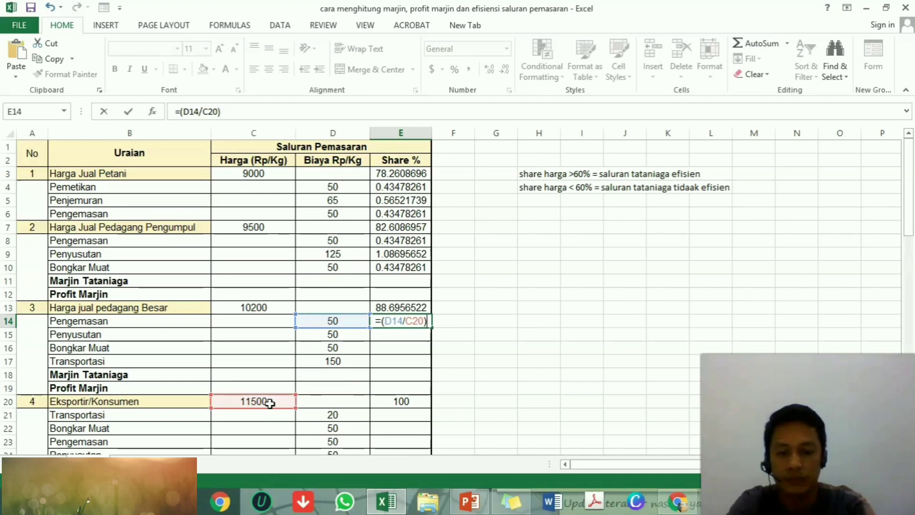
{"action": "type", "text": "*100"}
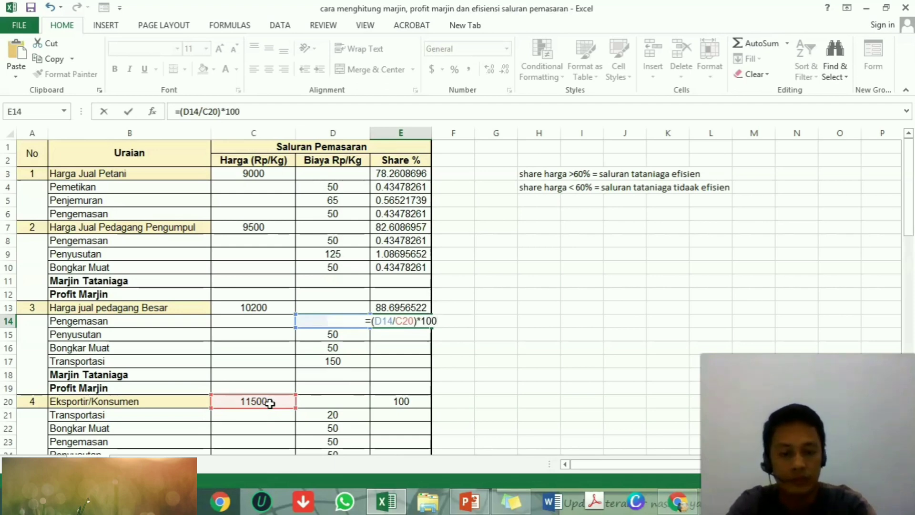
{"action": "key", "text": "Return"}
{"action": "left_click", "coordinate": [414, 319]}
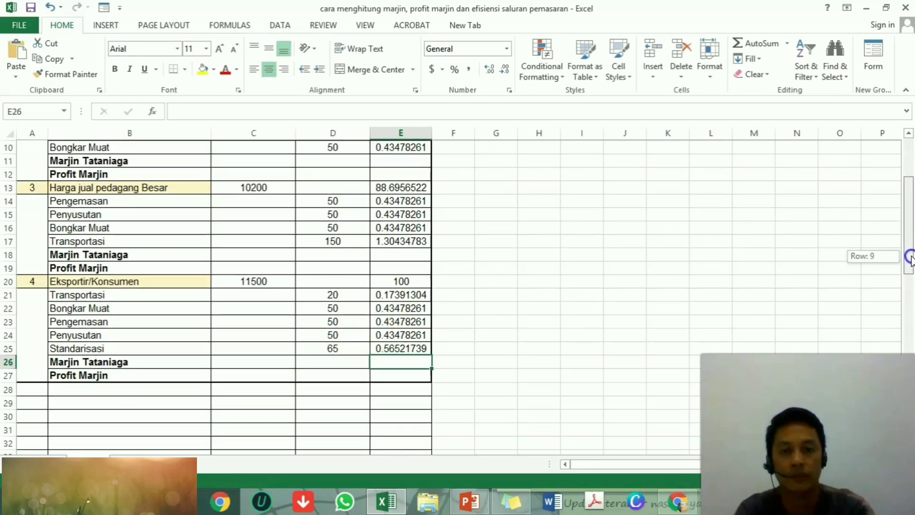
Bold the largest cost share of the first three actors: Penjemuran in E5, Penyusutan in E9 and Transportasi in E17.
{"action": "left_click_drag", "start_coordinate": [910, 257], "coordinate": [910, 217]}
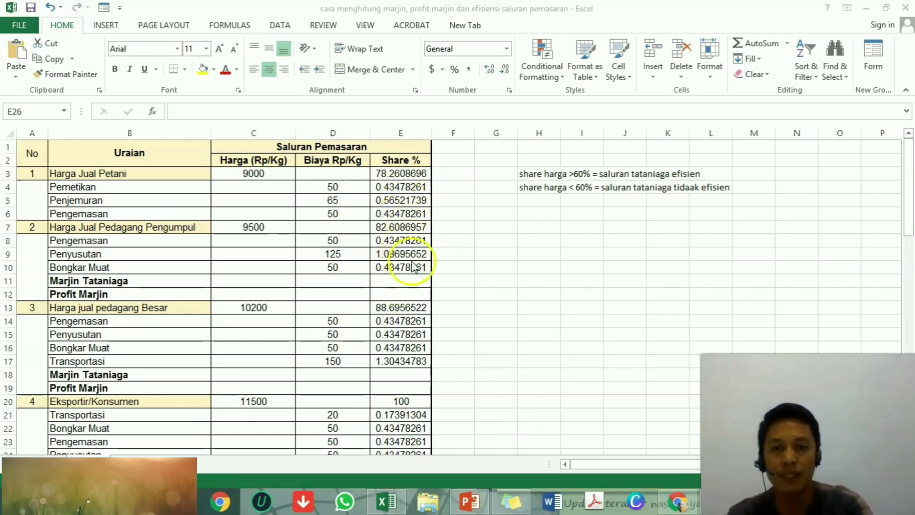
{"action": "left_click", "coordinate": [389, 183]}
{"action": "left_click", "coordinate": [391, 187]}
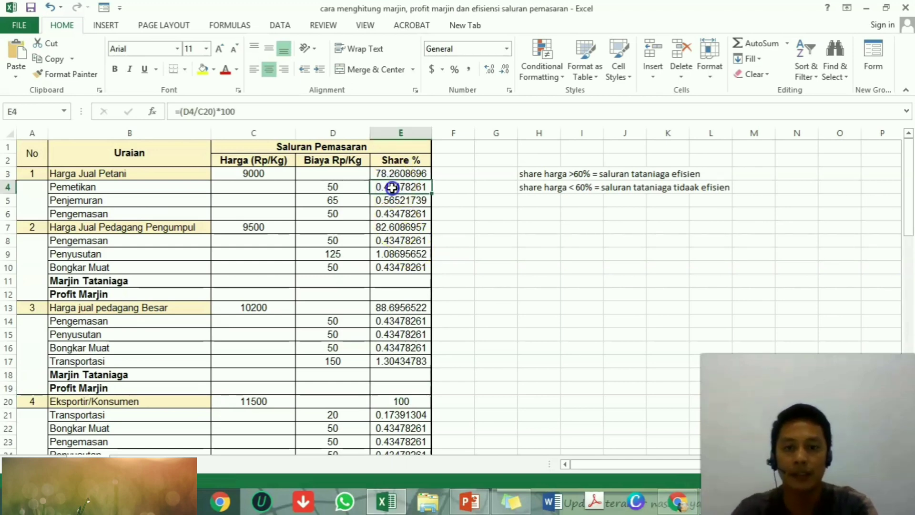
{"action": "left_click_drag", "start_coordinate": [391, 187], "coordinate": [393, 267]}
{"action": "left_click", "coordinate": [392, 240]}
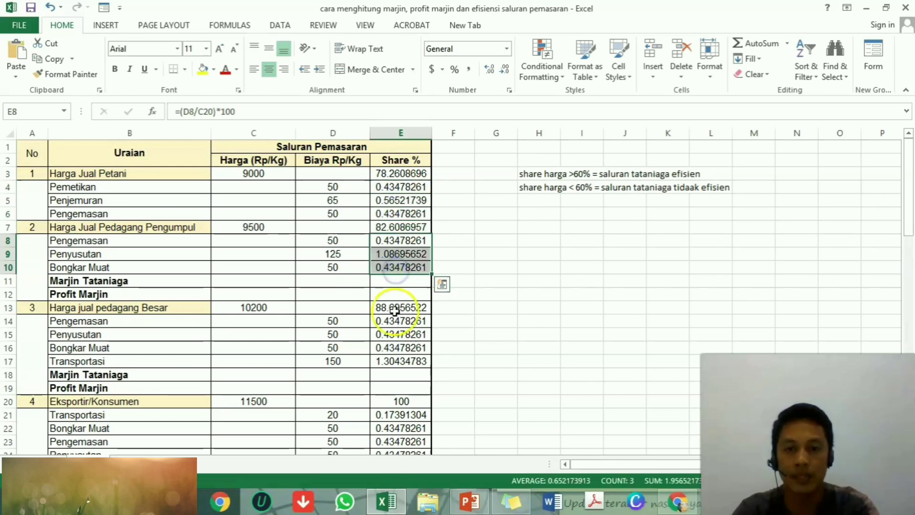
{"action": "left_click_drag", "start_coordinate": [394, 323], "coordinate": [395, 355]}
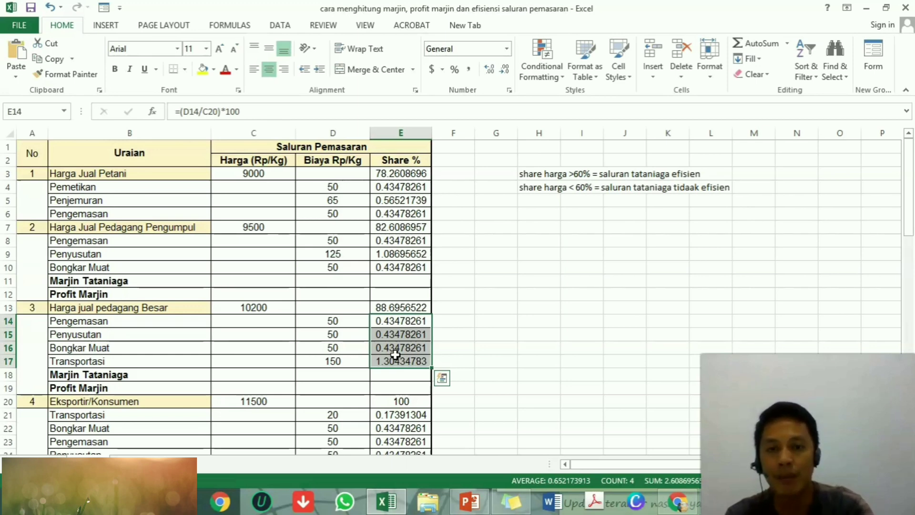
{"action": "mouse_move", "coordinate": [391, 200]}
{"action": "left_mouse_down"}
{"action": "mouse_move", "coordinate": [393, 210]}
{"action": "mouse_move", "coordinate": [389, 201]}
{"action": "left_mouse_up"}
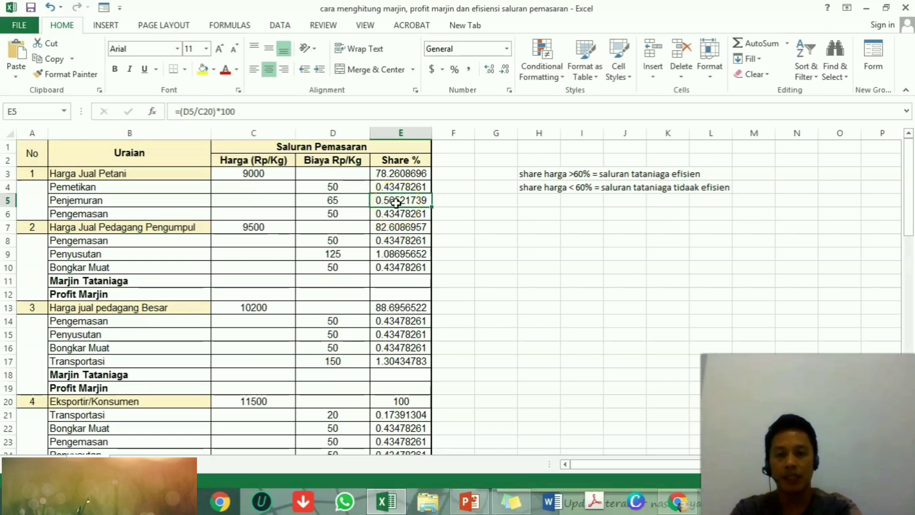
{"action": "key", "text": "ctrl+b"}
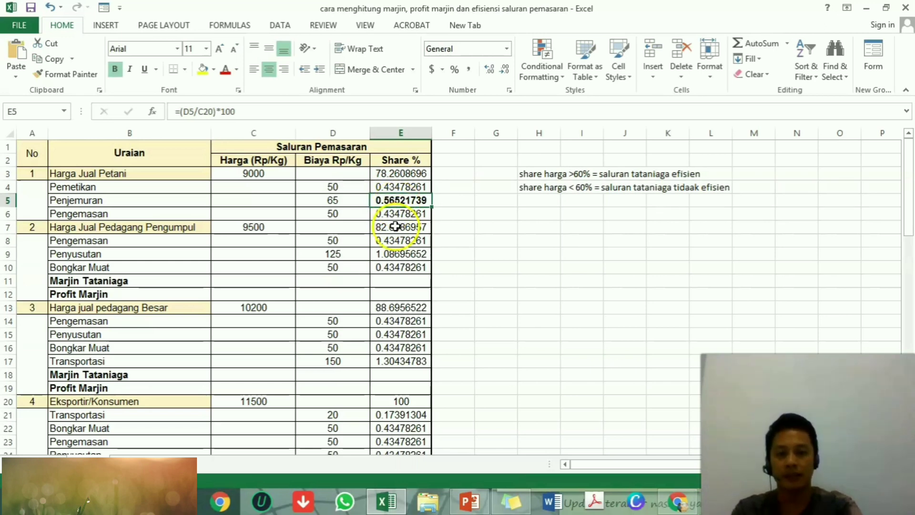
{"action": "left_click", "coordinate": [399, 254]}
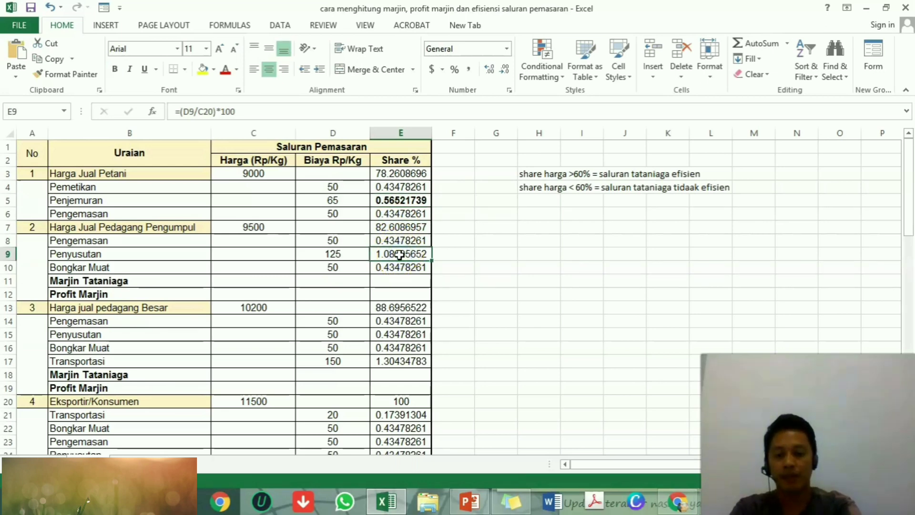
{"action": "key", "text": "ctrl+b"}
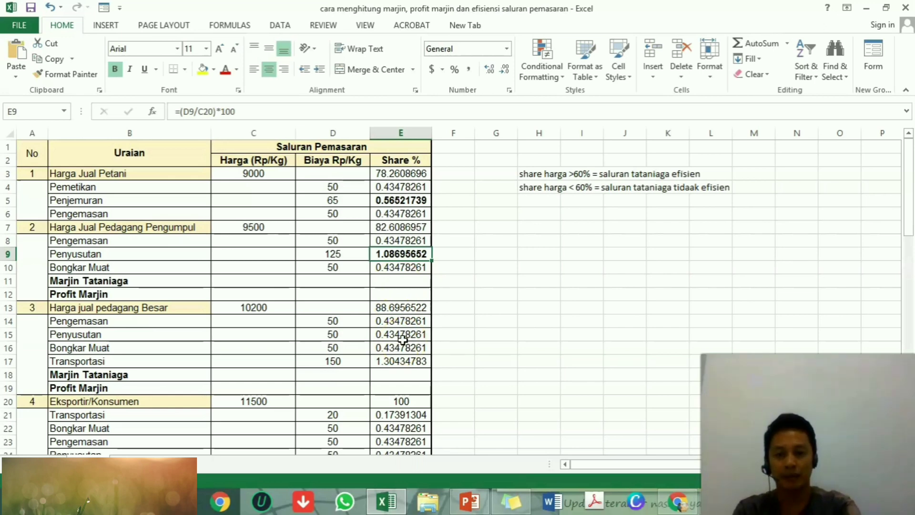
{"action": "left_click", "coordinate": [398, 362]}
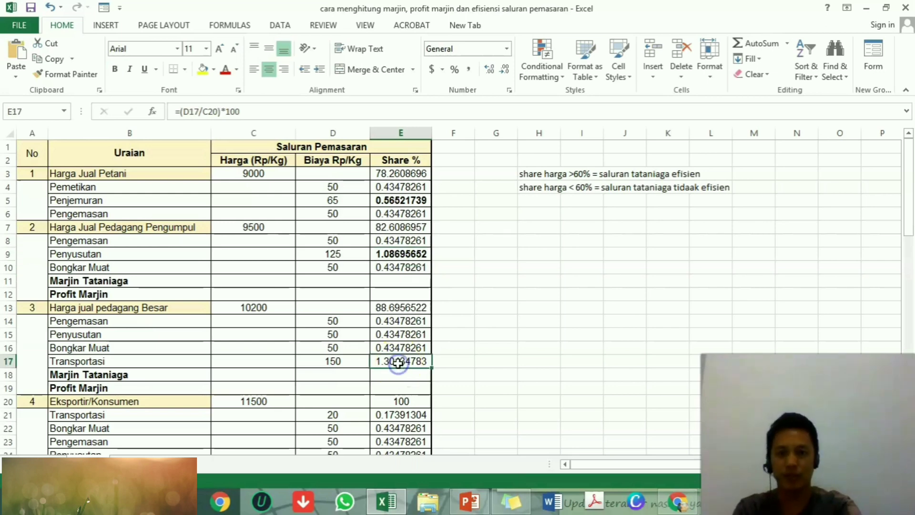
{"action": "key", "text": "ctrl+b"}
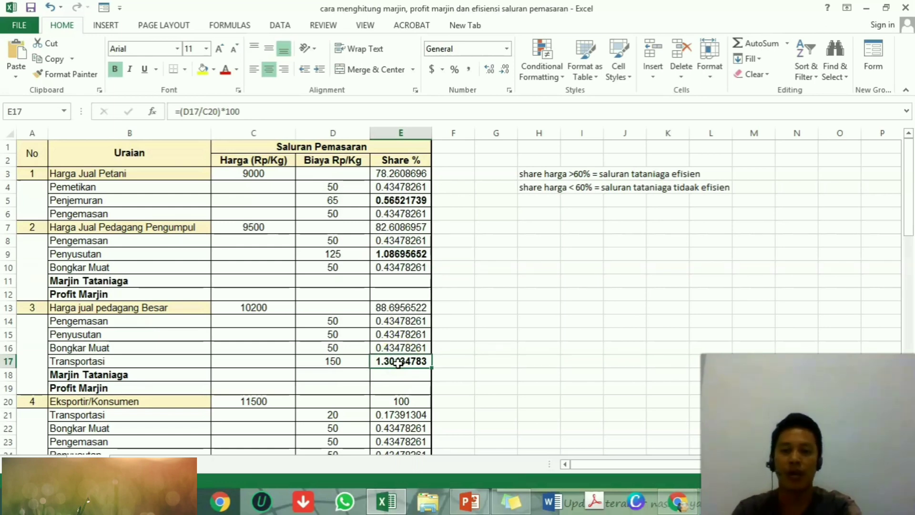
Examine the empty Marjin Tataniaga and Profit Marjin cells alongside the selling prices of the channel actors.
{"action": "left_click", "coordinate": [267, 279]}
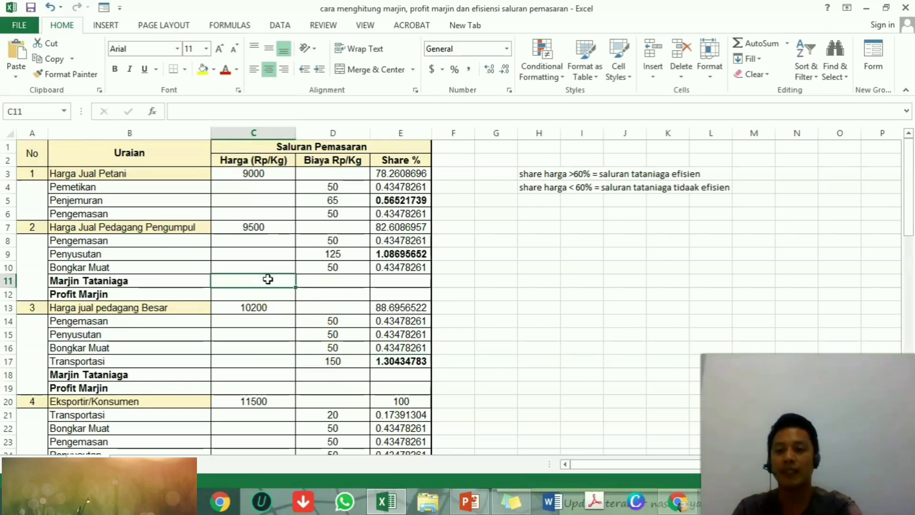
{"action": "left_click", "coordinate": [265, 296]}
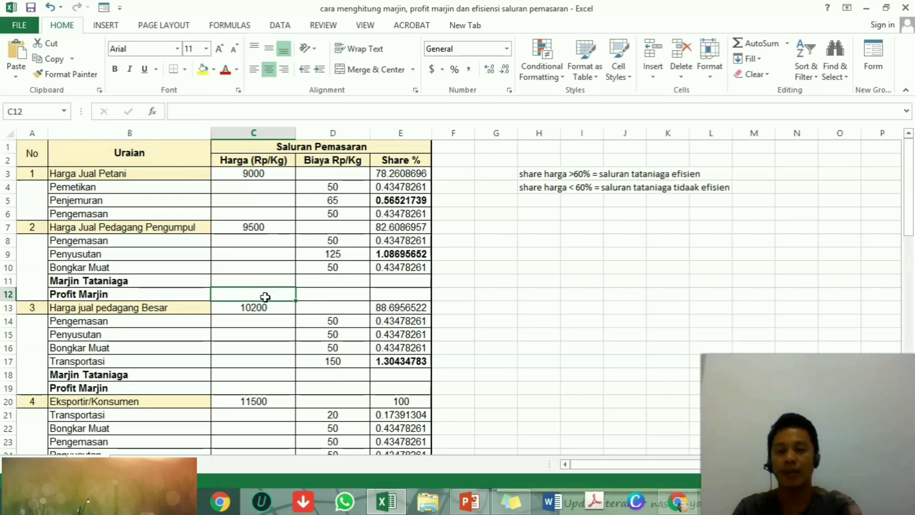
{"action": "left_click", "coordinate": [264, 279]}
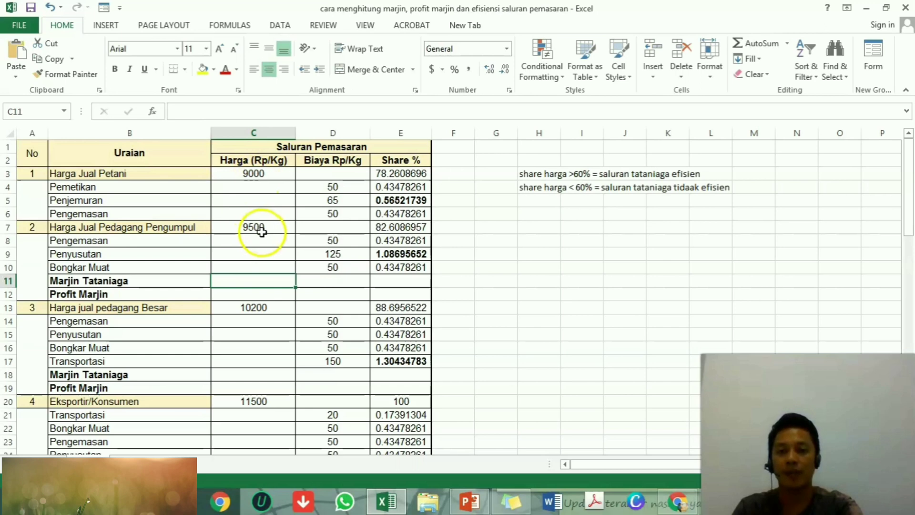
{"action": "left_click", "coordinate": [253, 375]}
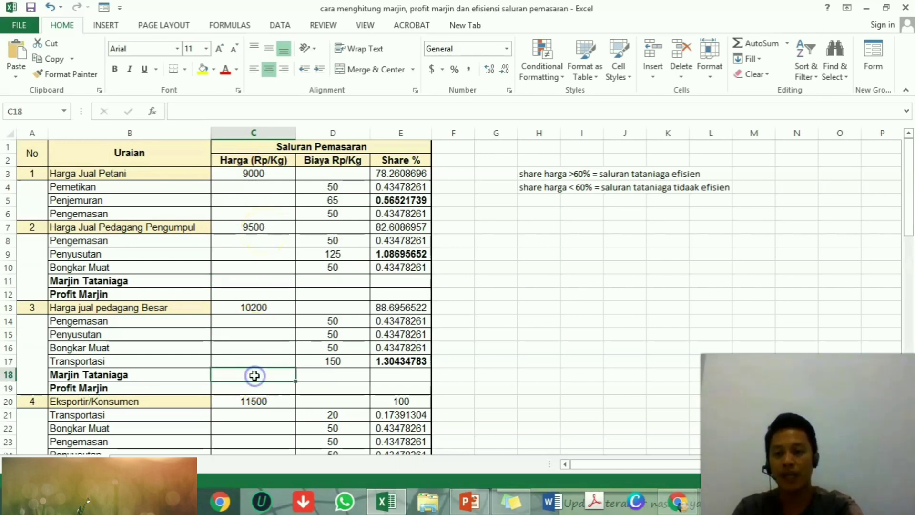
{"action": "left_click", "coordinate": [259, 311]}
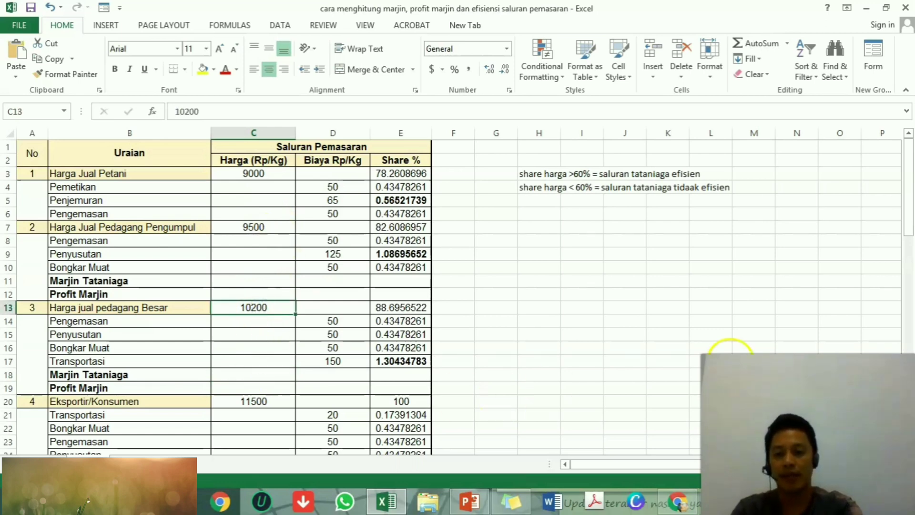
{"action": "left_click_drag", "start_coordinate": [908, 228], "coordinate": [909, 254]}
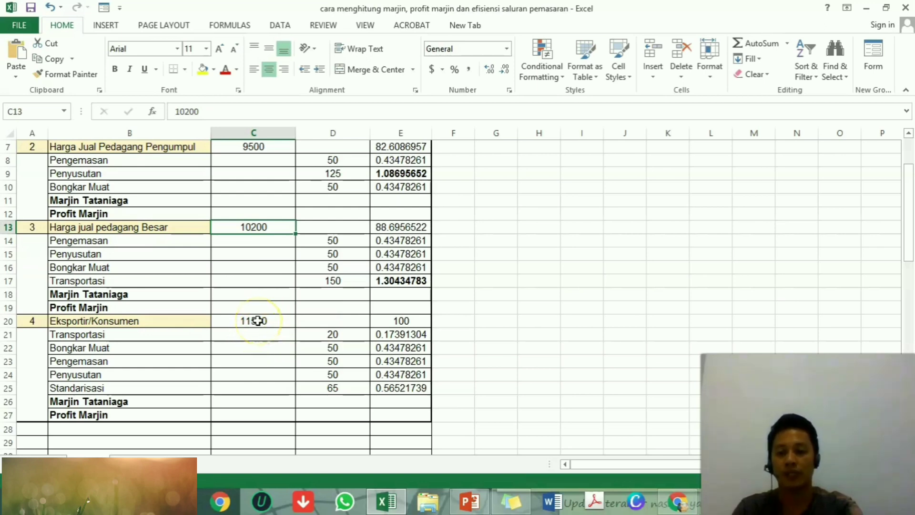
{"action": "scroll", "coordinate": [278, 282], "scroll_direction": "up", "scroll_amount": 2}
Calculate the Pedagang Pengumpul Marjin Tataniaga in C11 by subtracting the farmer's price from the collector's price, =C7-C3.
{"action": "left_click", "coordinate": [277, 281]}
{"action": "type", "text": "="}
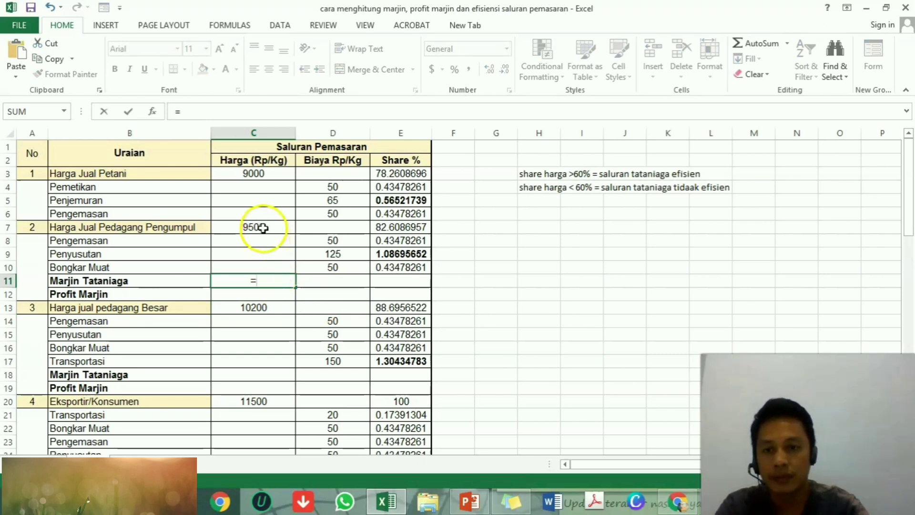
{"action": "left_click", "coordinate": [262, 227]}
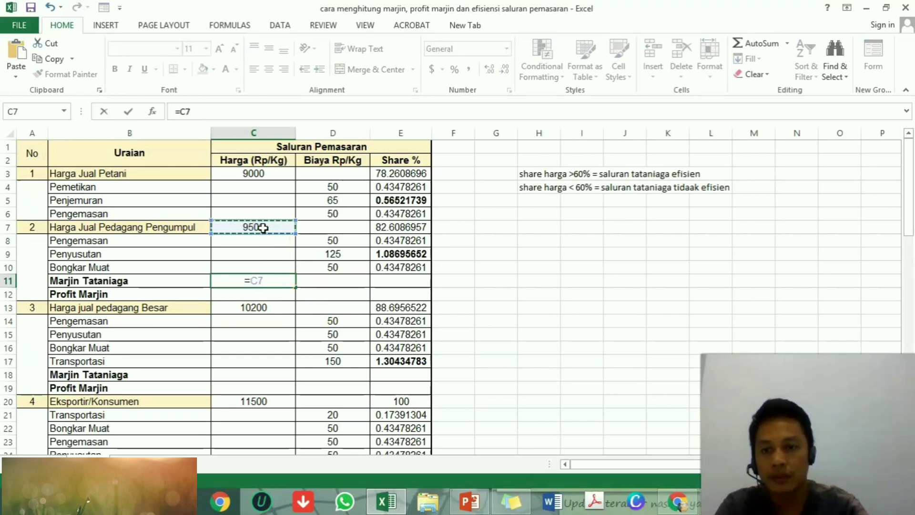
{"action": "left_click", "coordinate": [280, 282]}
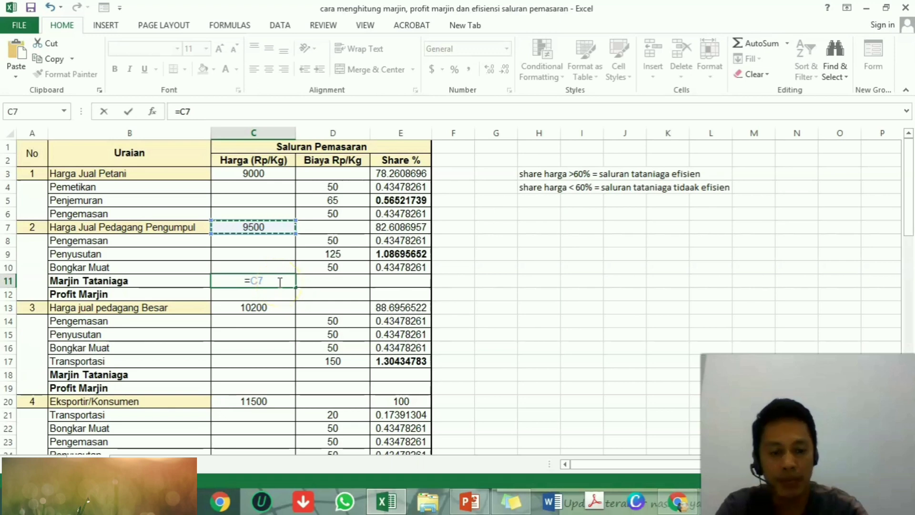
{"action": "type", "text": "-"}
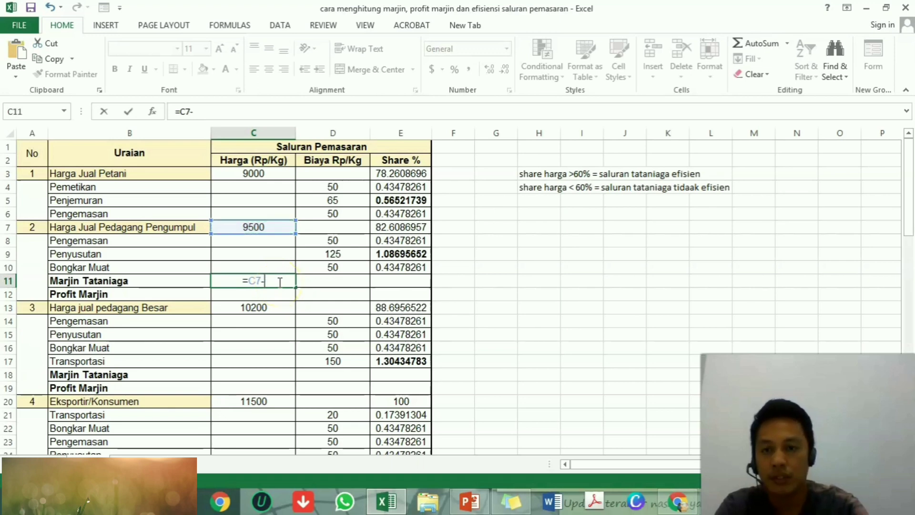
{"action": "left_click", "coordinate": [250, 170]}
{"action": "left_click", "coordinate": [251, 173]}
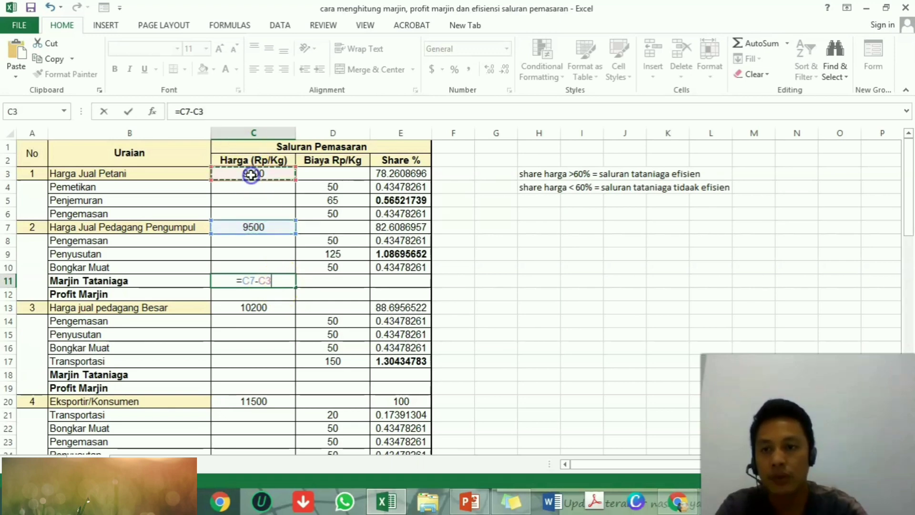
{"action": "key", "text": "Return"}
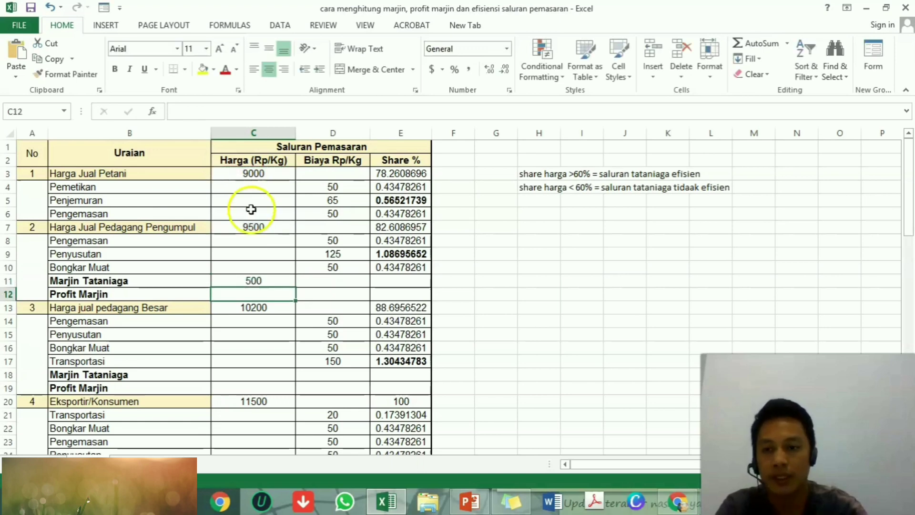
{"action": "left_click", "coordinate": [255, 291]}
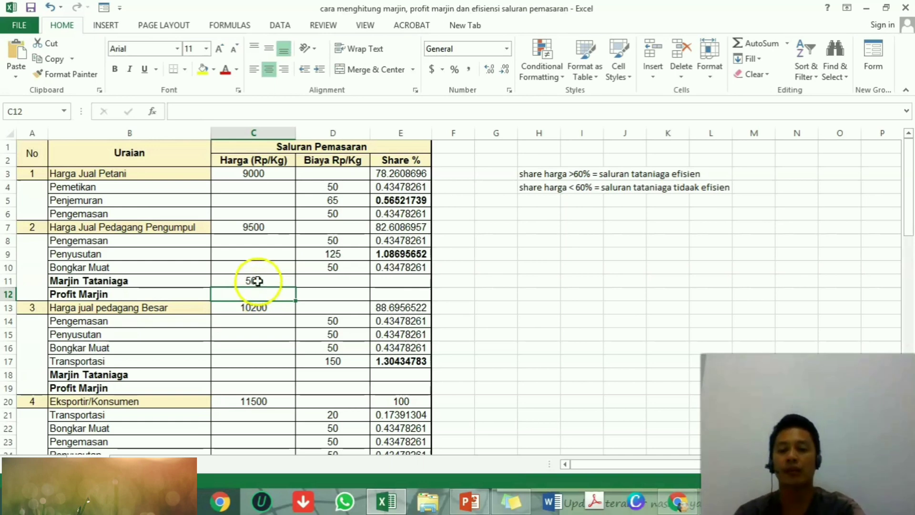
{"action": "left_click", "coordinate": [258, 281]}
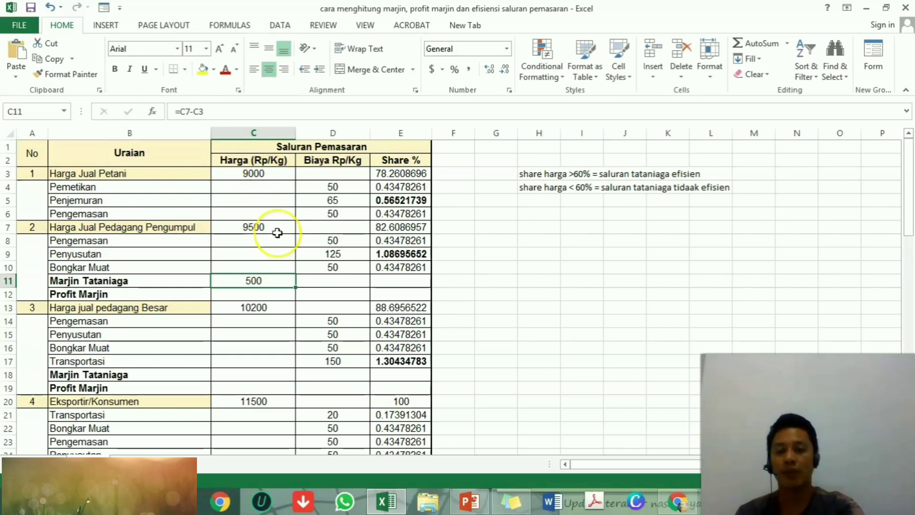
Calculate the Pedagang Besar Marjin Tataniaga in C18 by subtracting the collector's price from the wholesaler's price, =C13-C7.
{"action": "left_click", "coordinate": [258, 375]}
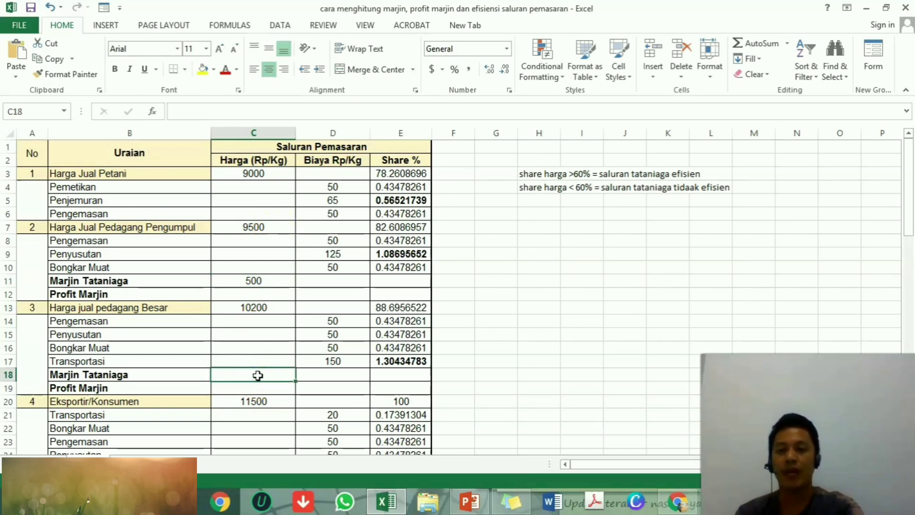
{"action": "type", "text": "="}
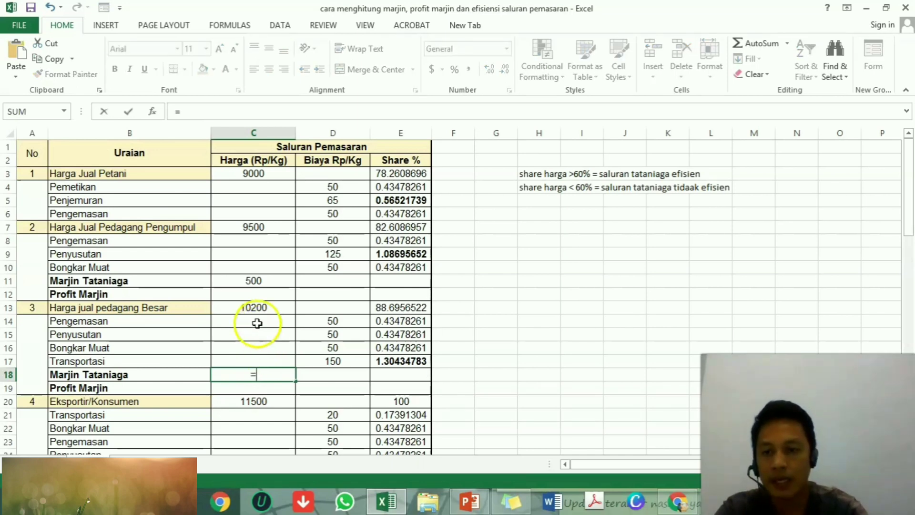
{"action": "left_click", "coordinate": [256, 307]}
{"action": "type", "text": "-"}
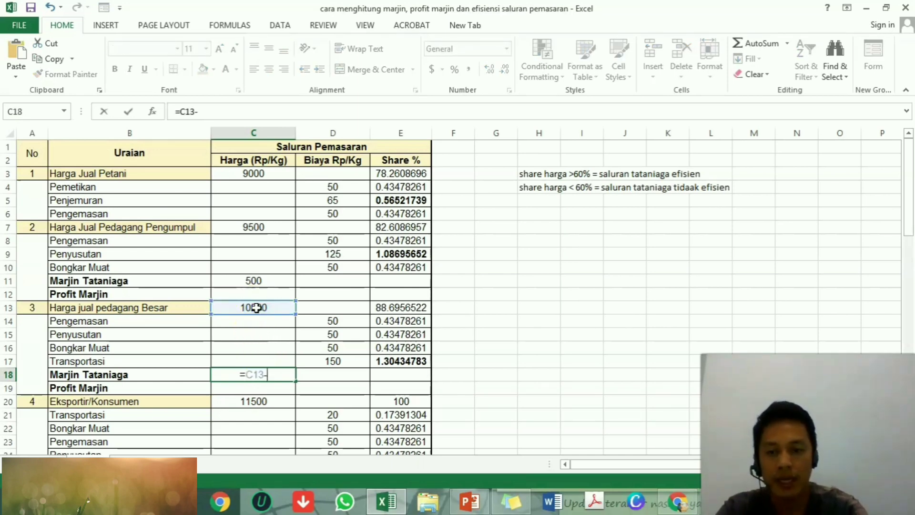
{"action": "left_click", "coordinate": [258, 229]}
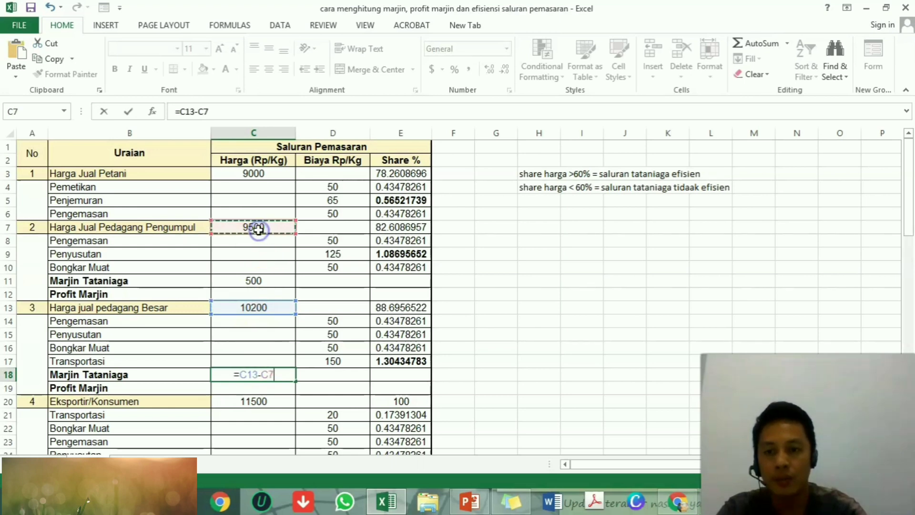
{"action": "key", "text": "Return"}
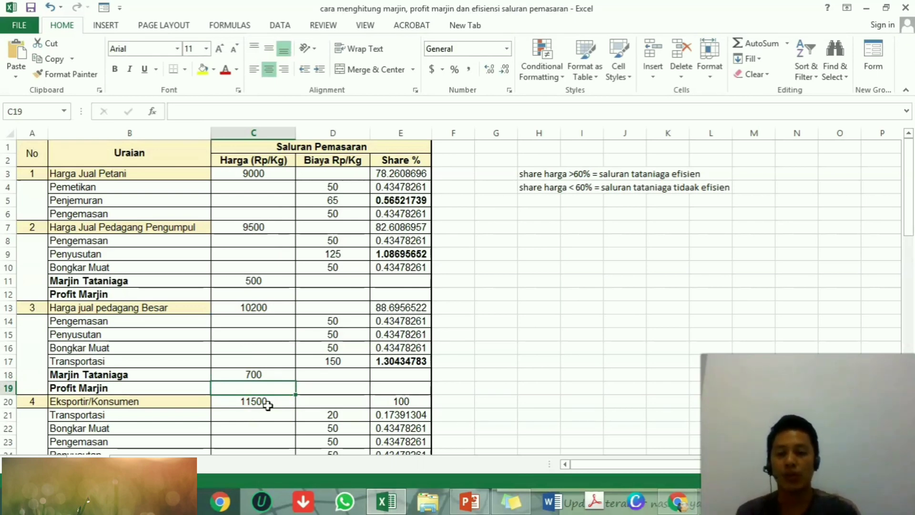
Calculate the Eksportir/Konsumen Marjin Tataniaga in C26 by subtracting the wholesaler's price from the exporter's price, =C20-C13.
{"action": "scroll", "coordinate": [265, 391], "scroll_direction": "down", "scroll_amount": 3}
{"action": "left_click", "coordinate": [256, 359]}
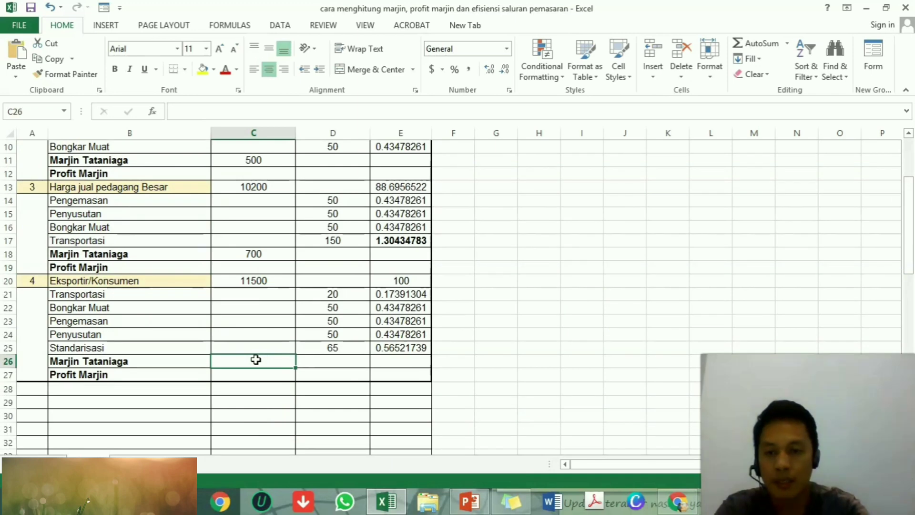
{"action": "type", "text": "="}
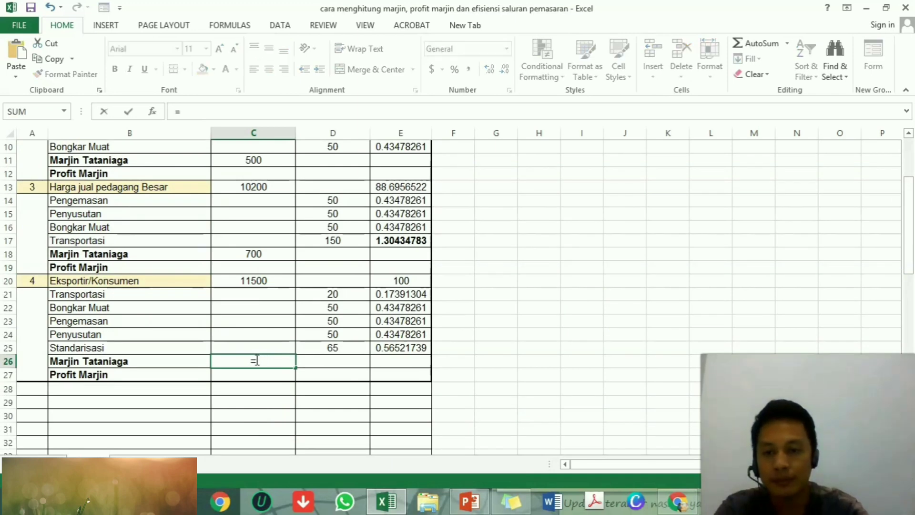
{"action": "left_click", "coordinate": [257, 280]}
{"action": "type", "text": "-"}
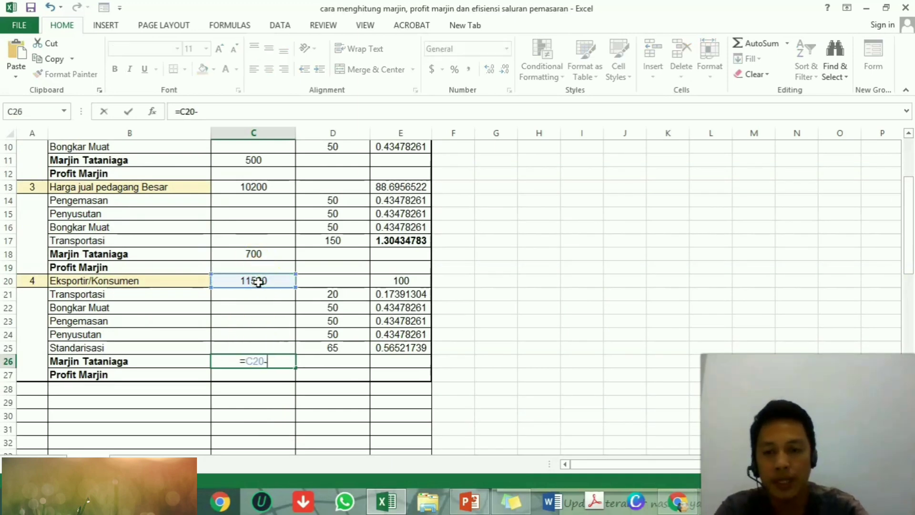
{"action": "left_click", "coordinate": [263, 187]}
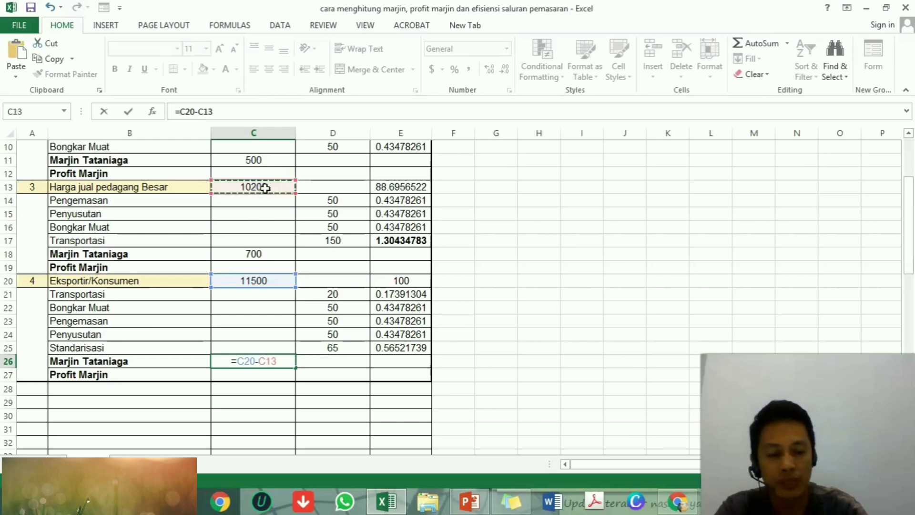
{"action": "key", "text": "Return"}
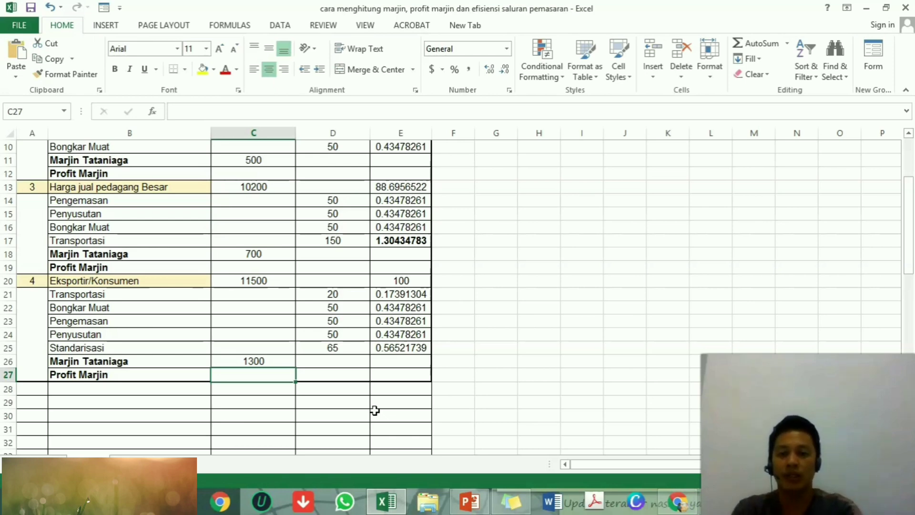
Calculate the Pedagang Pengumpul Profit Marjin in C12 by subtracting its three costs from its Marjin Tataniaga, =C11-D8-D9-D10.
{"action": "left_click_drag", "start_coordinate": [911, 228], "coordinate": [911, 193]}
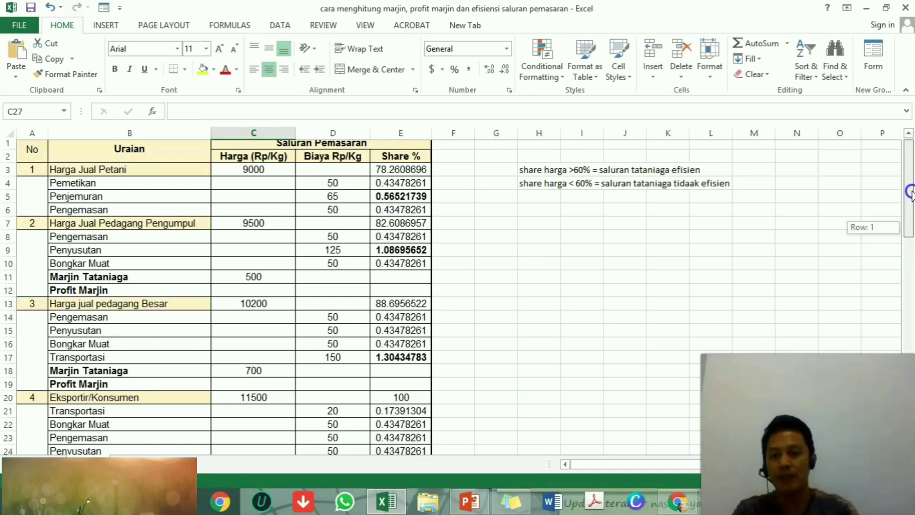
{"action": "left_click_drag", "start_coordinate": [909, 192], "coordinate": [911, 193]}
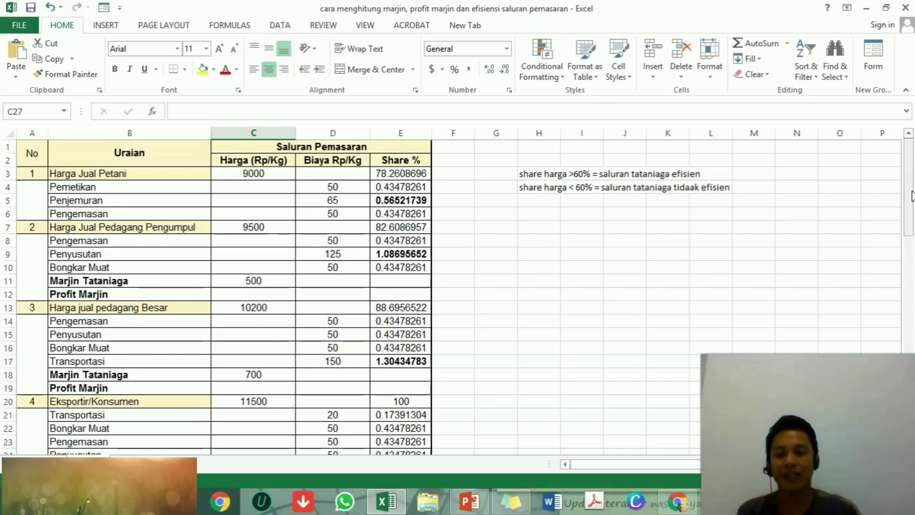
{"action": "mouse_move", "coordinate": [911, 195]}
{"action": "left_mouse_down"}
{"action": "mouse_move", "coordinate": [911, 205]}
{"action": "mouse_move", "coordinate": [908, 186]}
{"action": "left_mouse_up"}
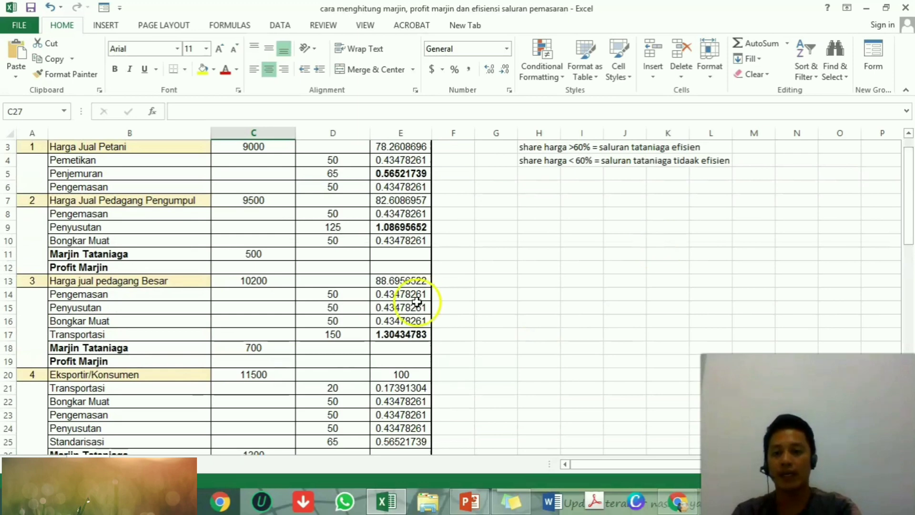
{"action": "left_click", "coordinate": [269, 268]}
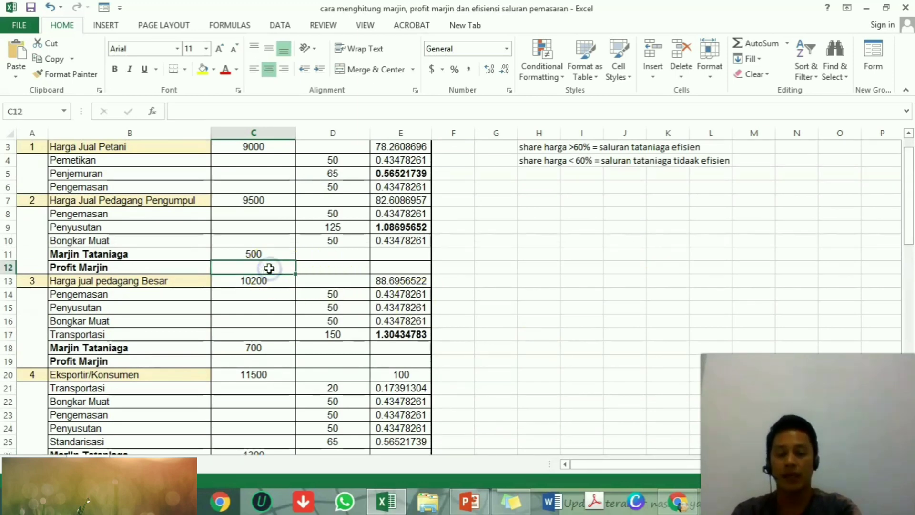
{"action": "type", "text": "="}
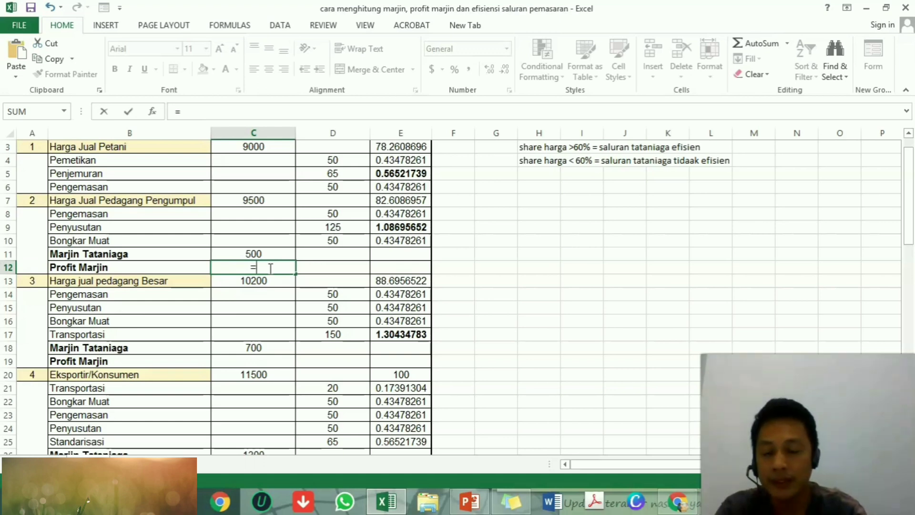
{"action": "left_click", "coordinate": [257, 254]}
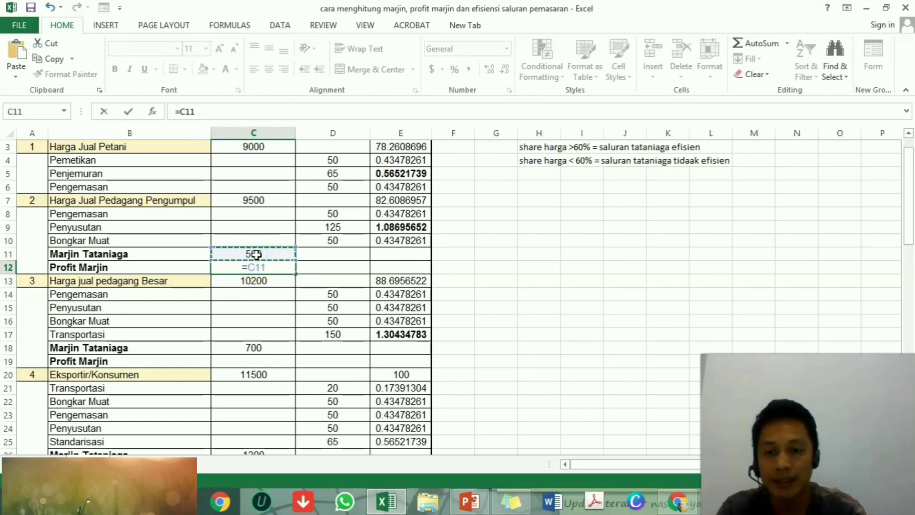
{"action": "type", "text": "-"}
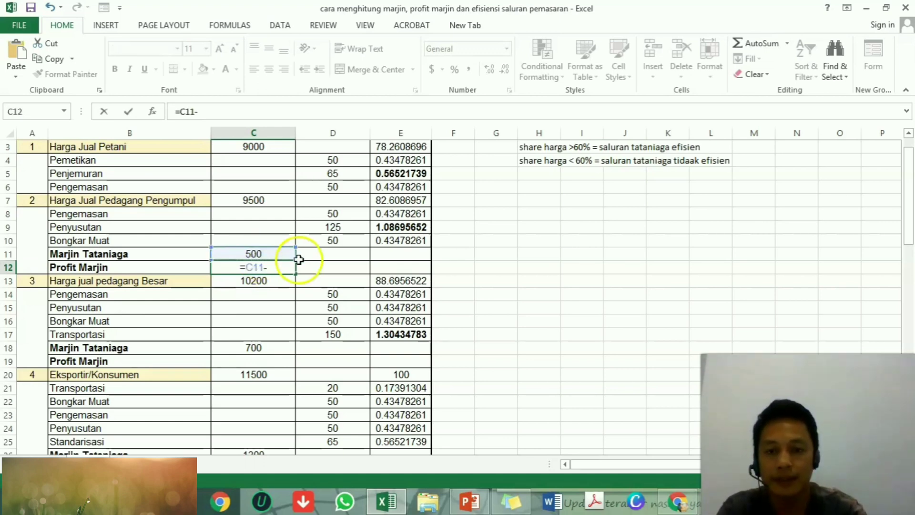
{"action": "left_click", "coordinate": [333, 212]}
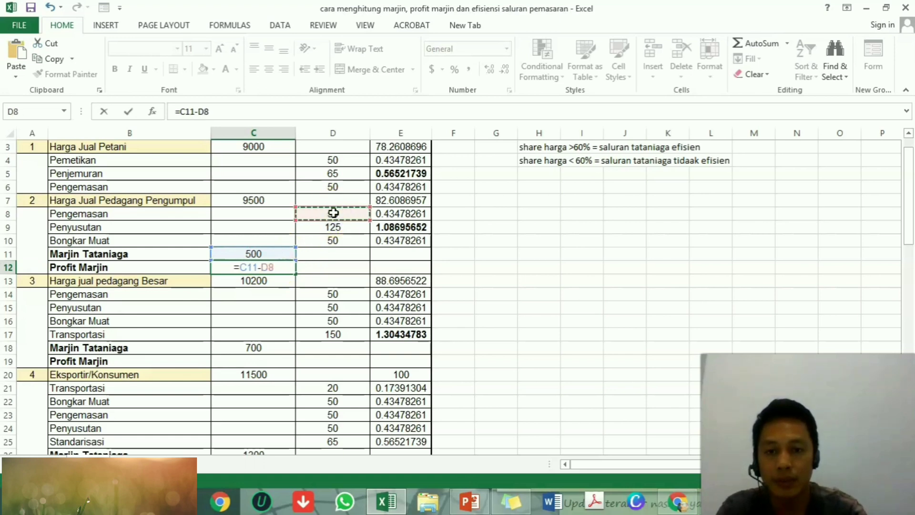
{"action": "type", "text": "-"}
{"action": "left_click", "coordinate": [333, 227]}
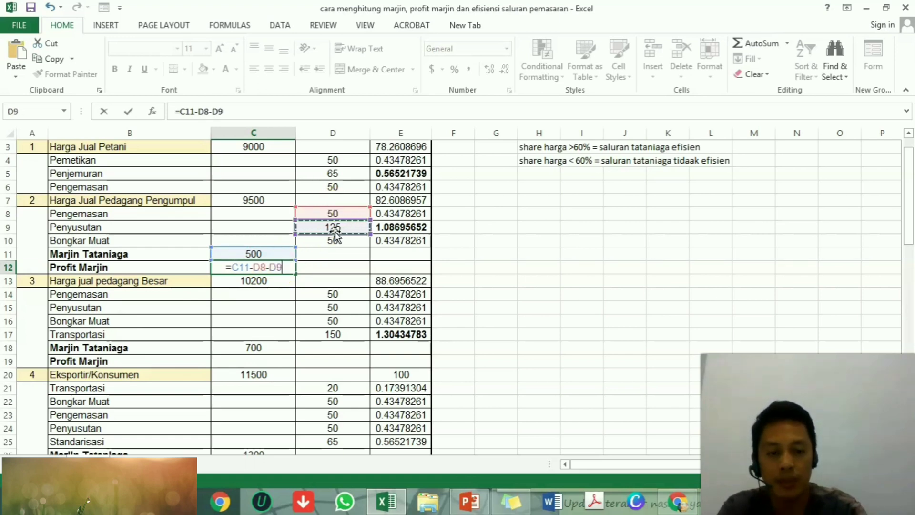
{"action": "type", "text": "-"}
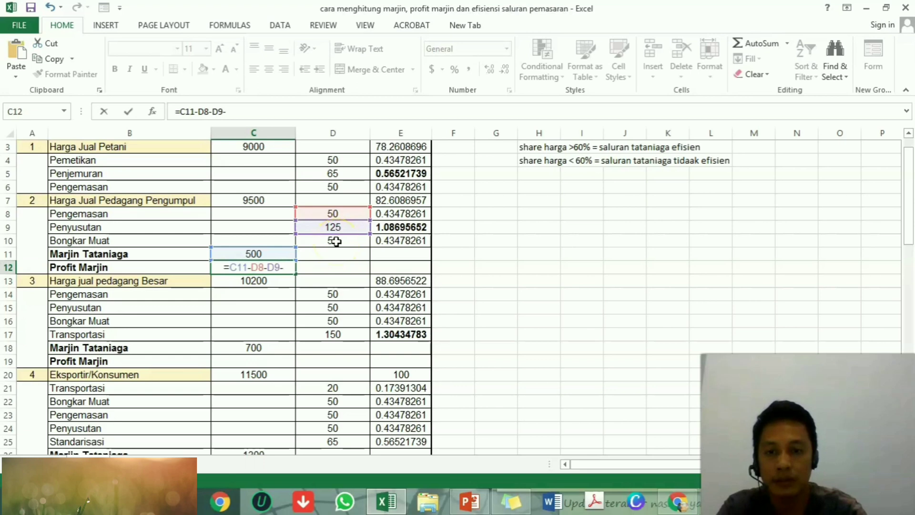
{"action": "left_click", "coordinate": [336, 240]}
{"action": "key", "text": "Return"}
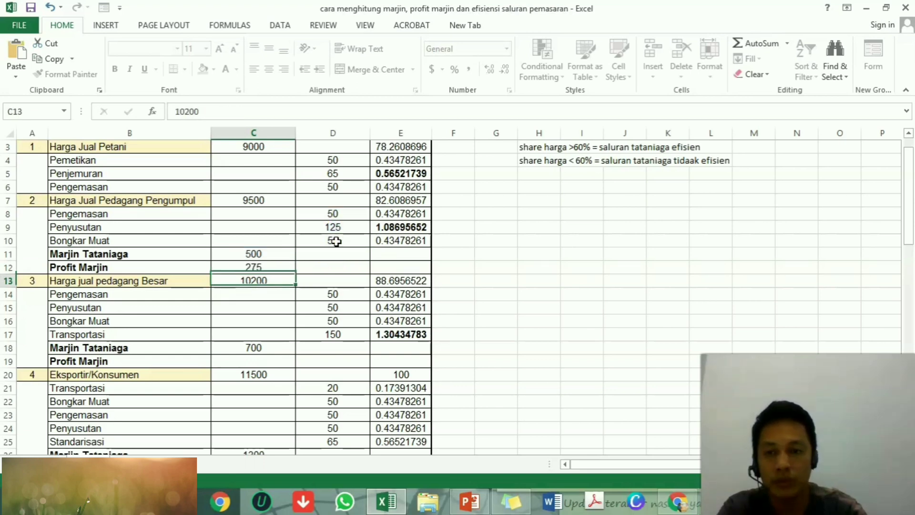
{"action": "key", "text": "Up"}
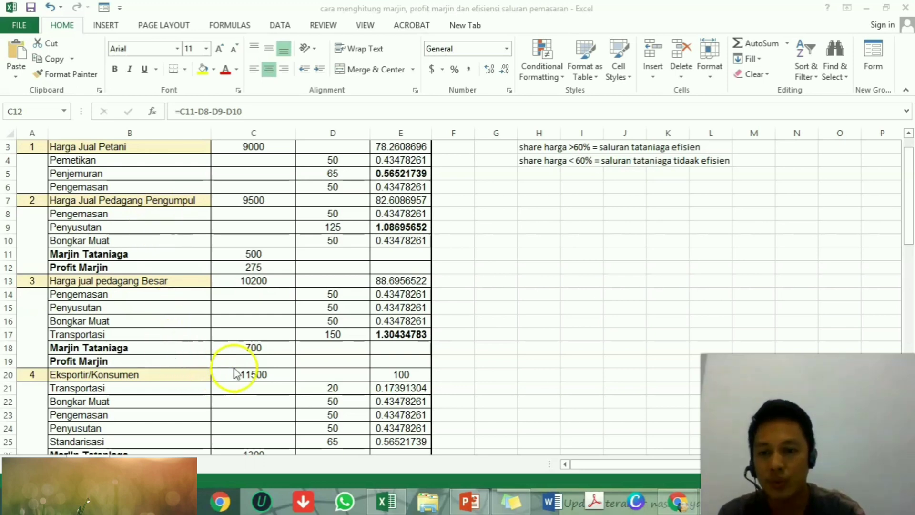
Calculate the Pedagang Besar Profit Marjin in C19 by subtracting its four costs from its Marjin Tataniaga, =C18-D14-D15-D16-D17.
{"action": "left_click", "coordinate": [258, 363]}
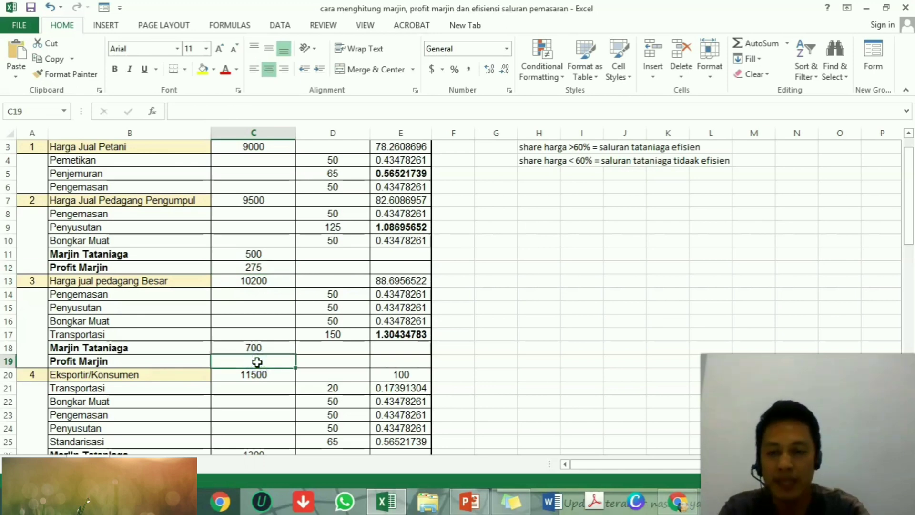
{"action": "type", "text": "="}
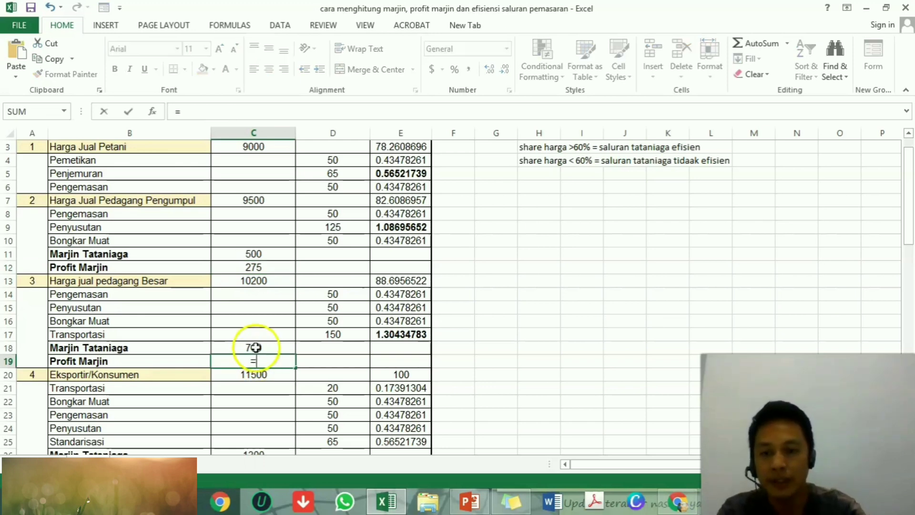
{"action": "left_click", "coordinate": [255, 347]}
{"action": "type", "text": "-"}
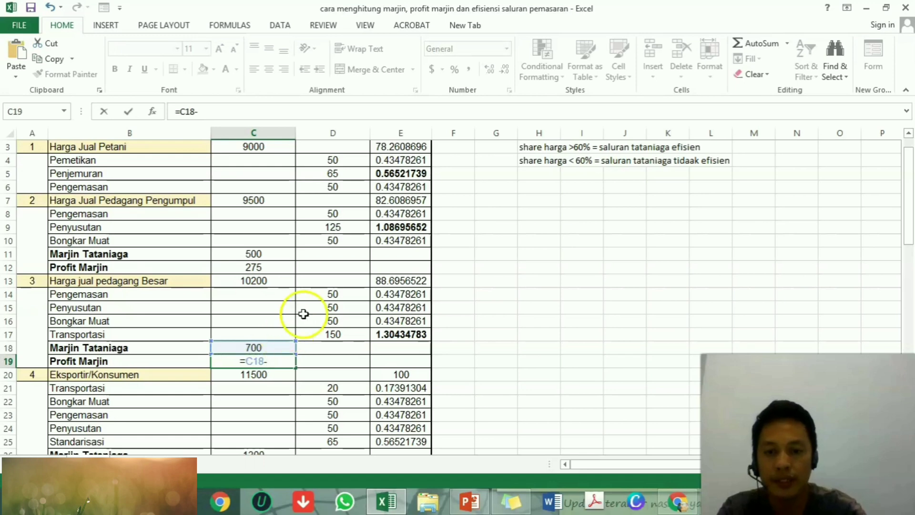
{"action": "left_click", "coordinate": [328, 296]}
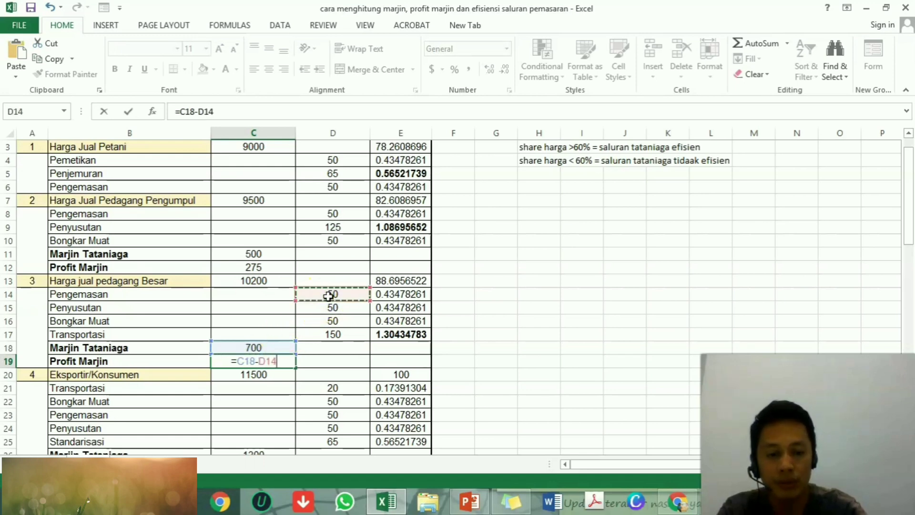
{"action": "type", "text": "-"}
{"action": "left_click", "coordinate": [332, 307]}
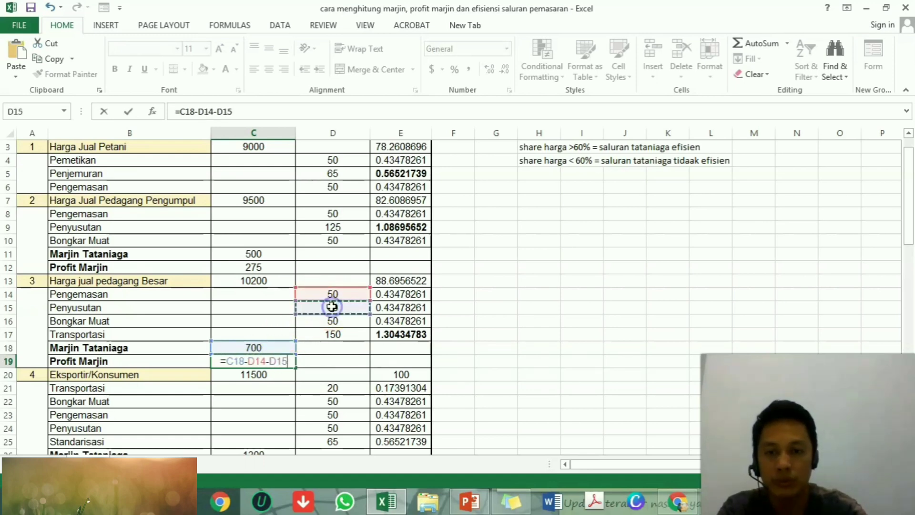
{"action": "type", "text": "-"}
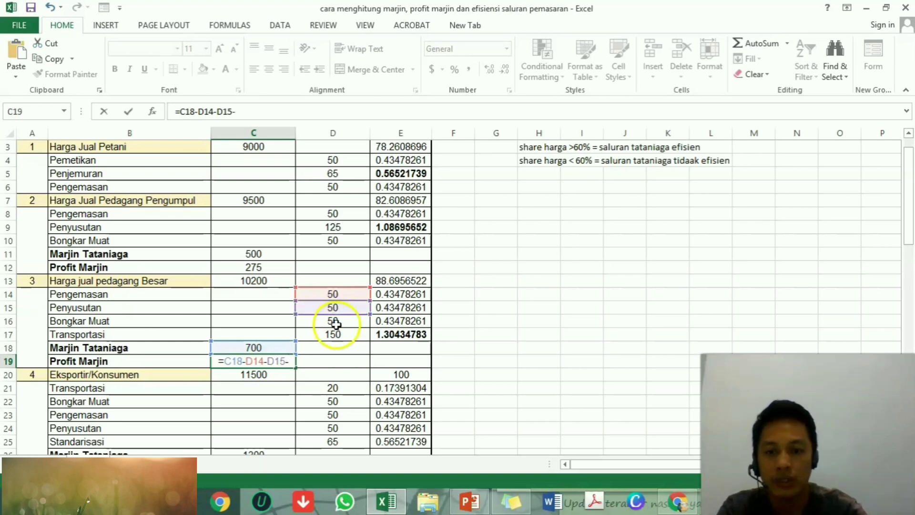
{"action": "left_click", "coordinate": [335, 323]}
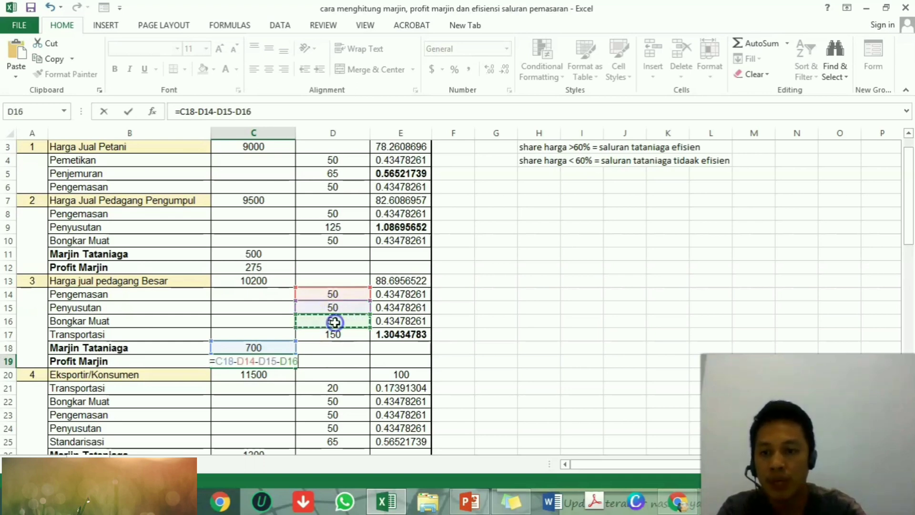
{"action": "type", "text": "-"}
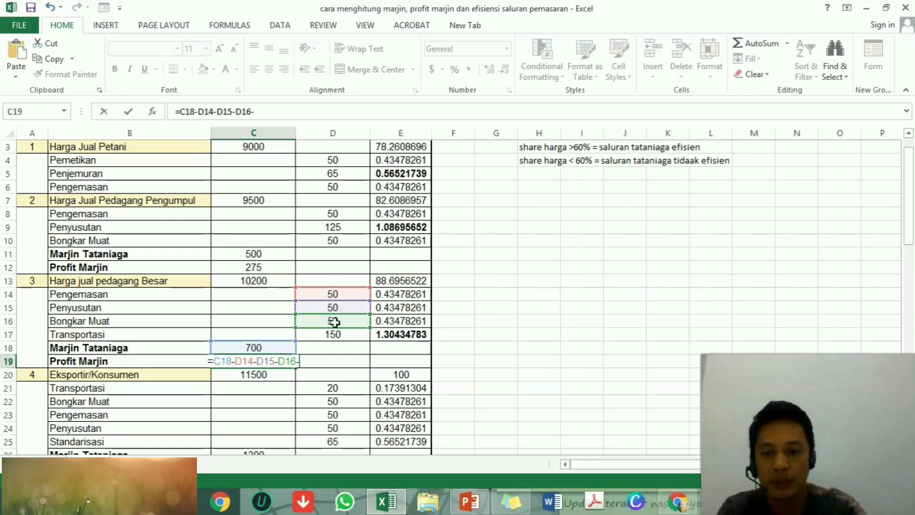
{"action": "left_click", "coordinate": [335, 334]}
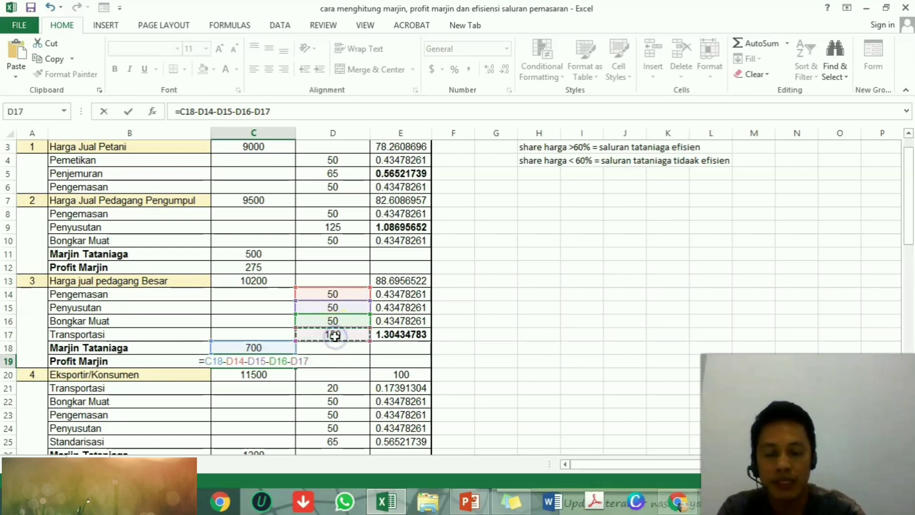
{"action": "key", "text": "Return"}
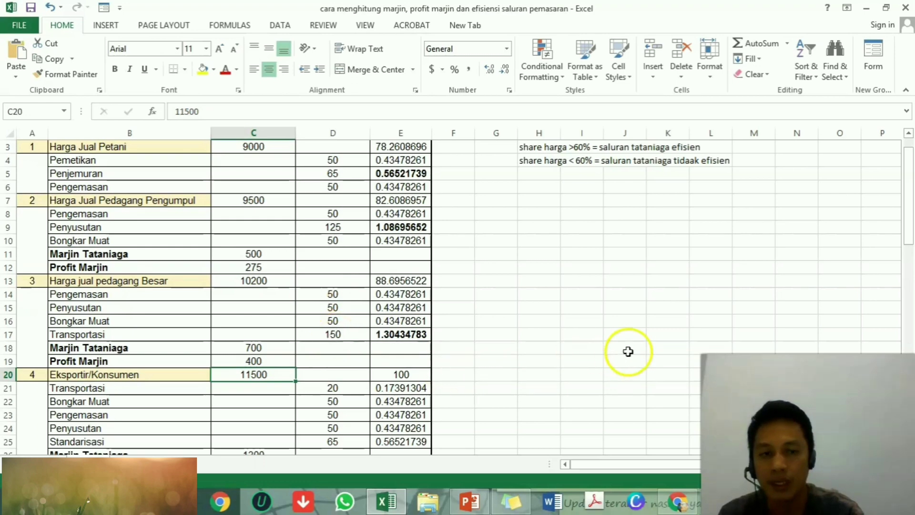
{"action": "left_click_drag", "start_coordinate": [908, 219], "coordinate": [909, 247]}
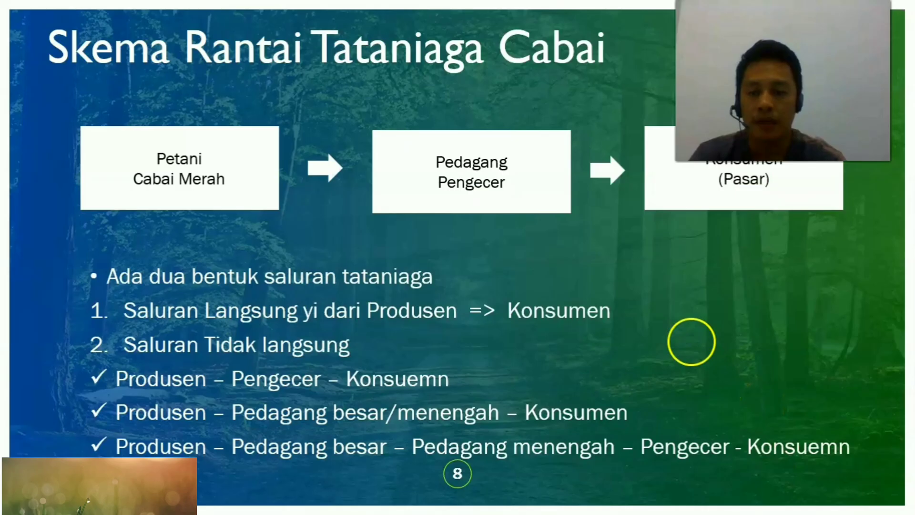